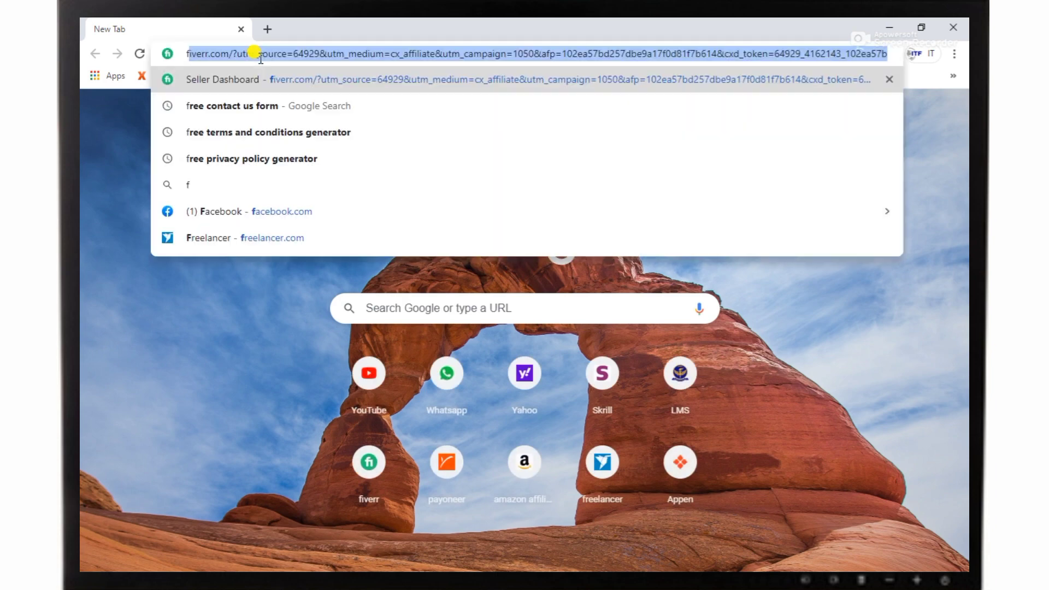
- Open the Fiverr Seller Dashboard from the address bar suggestion
key(Return)
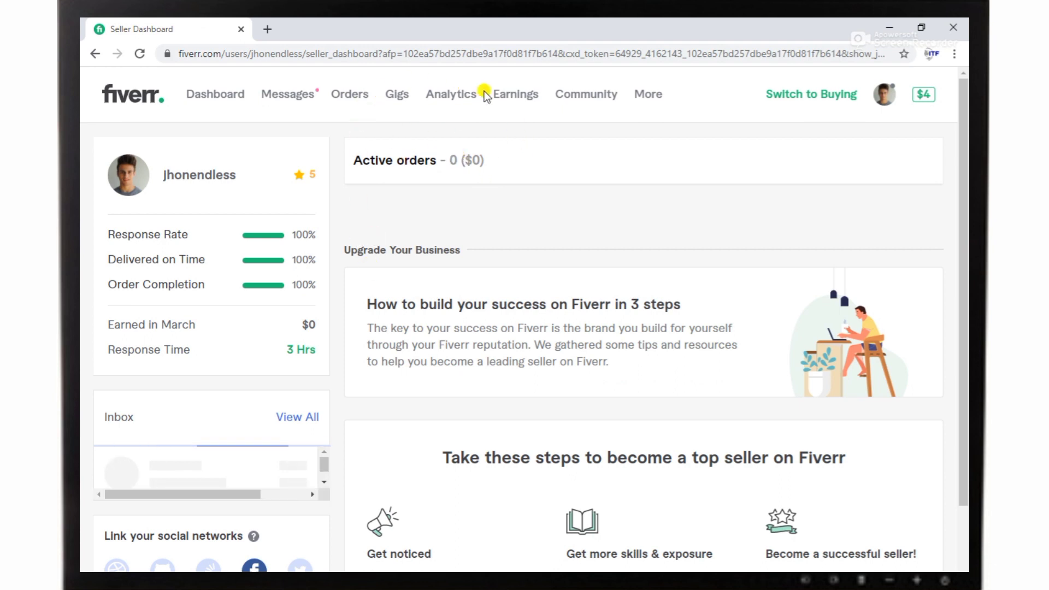
click(507, 98)
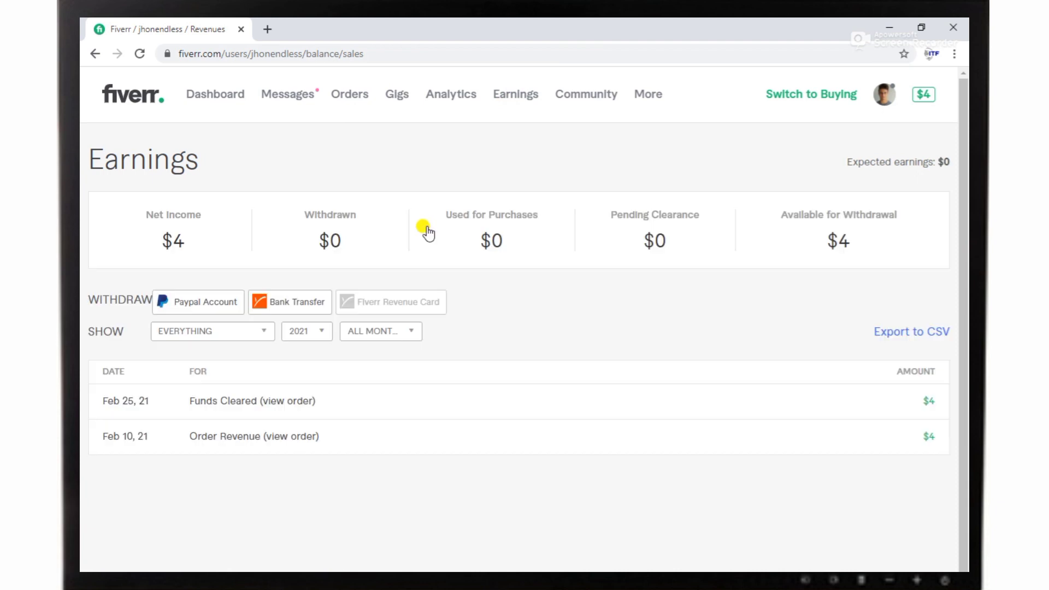
drag(816, 234, 855, 241)
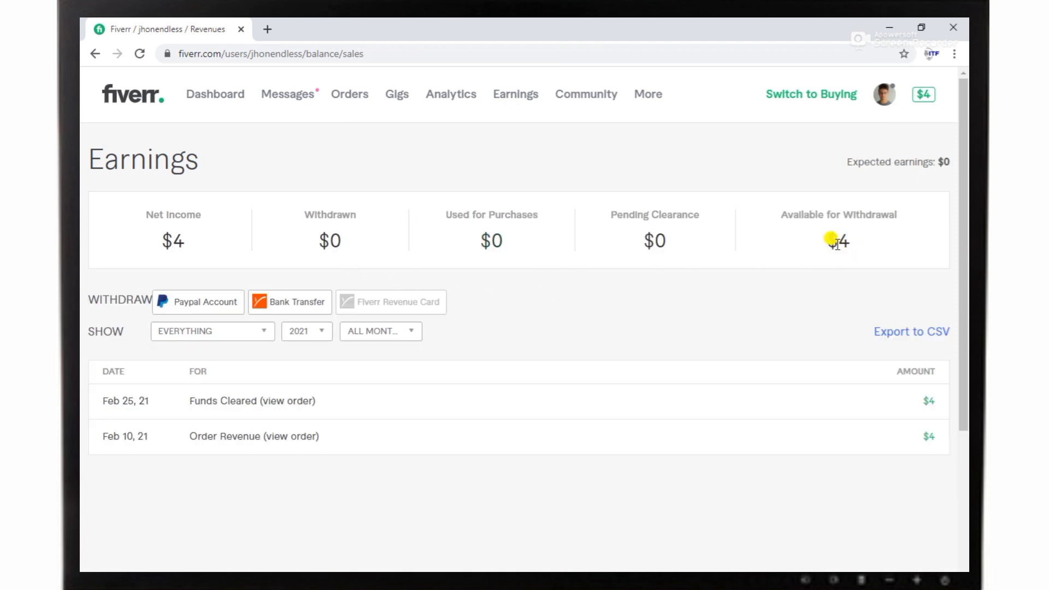
drag(180, 243, 176, 245)
scroll(231, 381, down, 1)
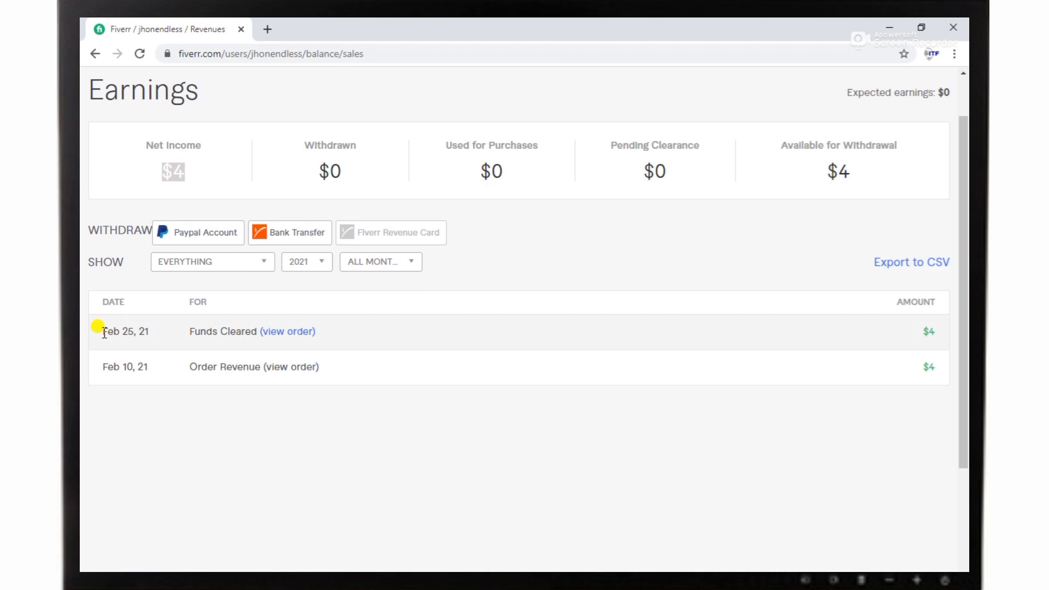
drag(103, 332, 314, 331)
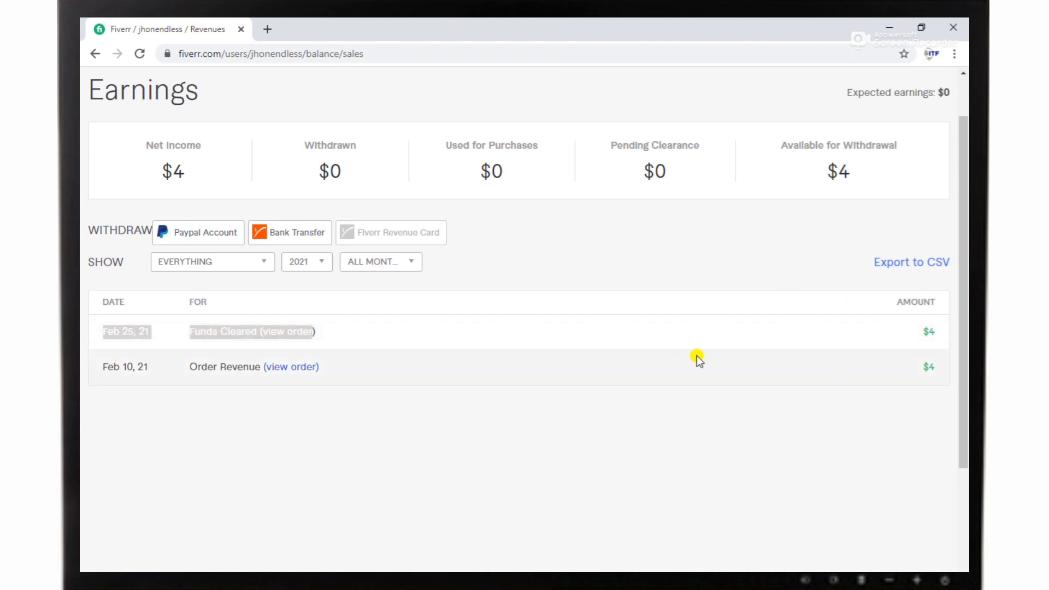
click(928, 332)
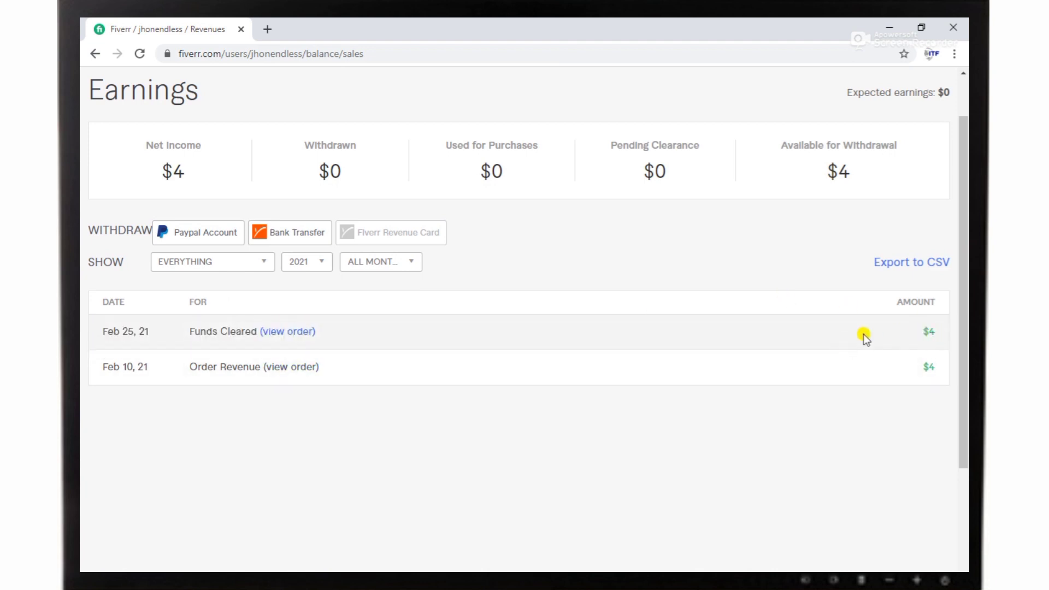
click(92, 54)
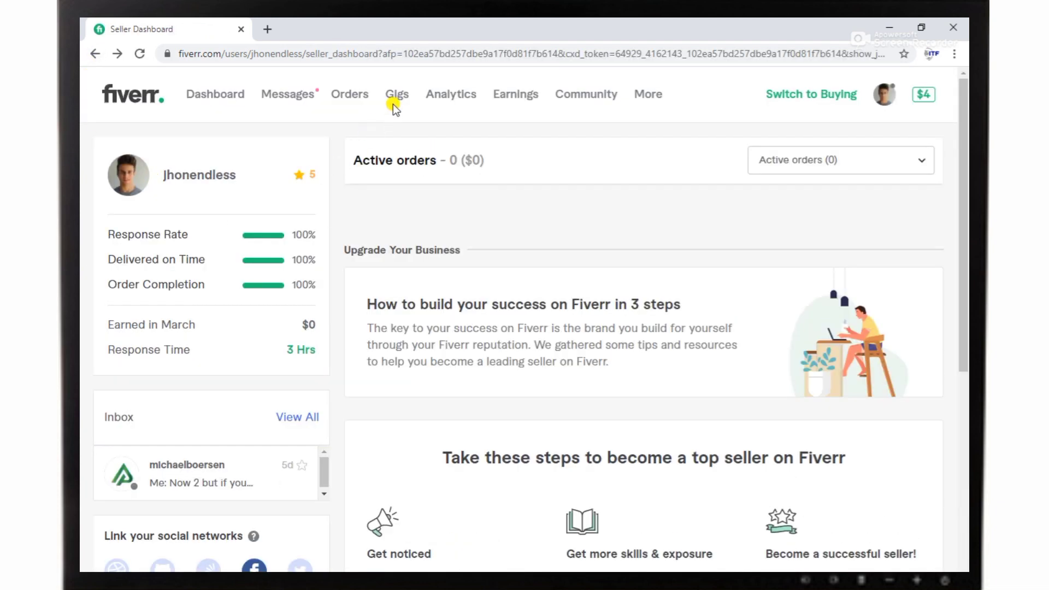
- Open the Gigs list in the Fiverr nav bar and look through it
click(393, 103)
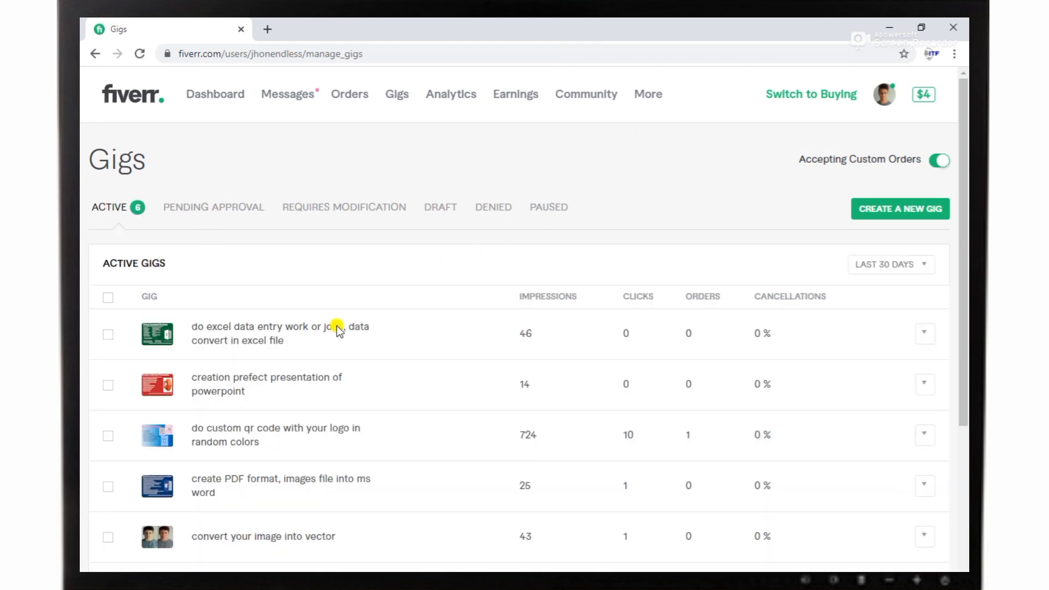
scroll(358, 304, down, 1)
scroll(954, 116, up, 1)
- Open the seller's profile from the avatar menu and highlight the buyer's 5-star review
click(884, 94)
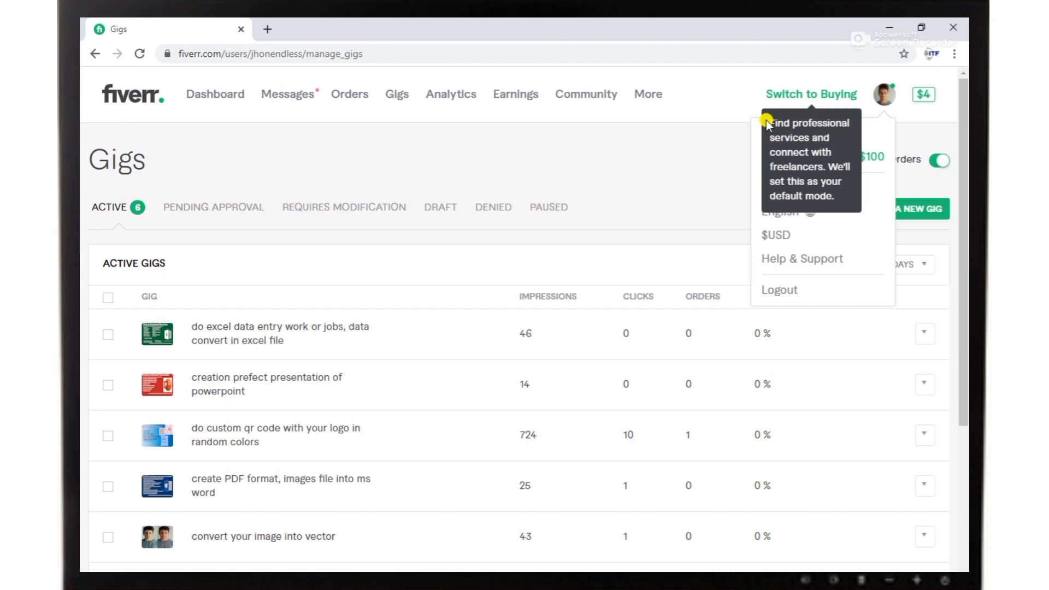
click(774, 133)
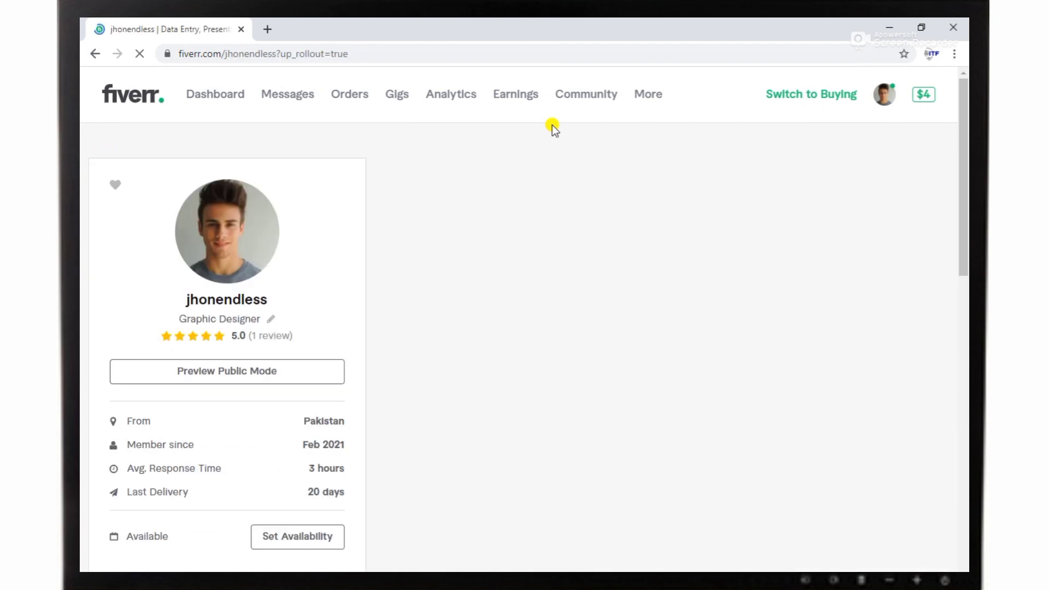
scroll(543, 219, down, 3)
scroll(583, 202, down, 8)
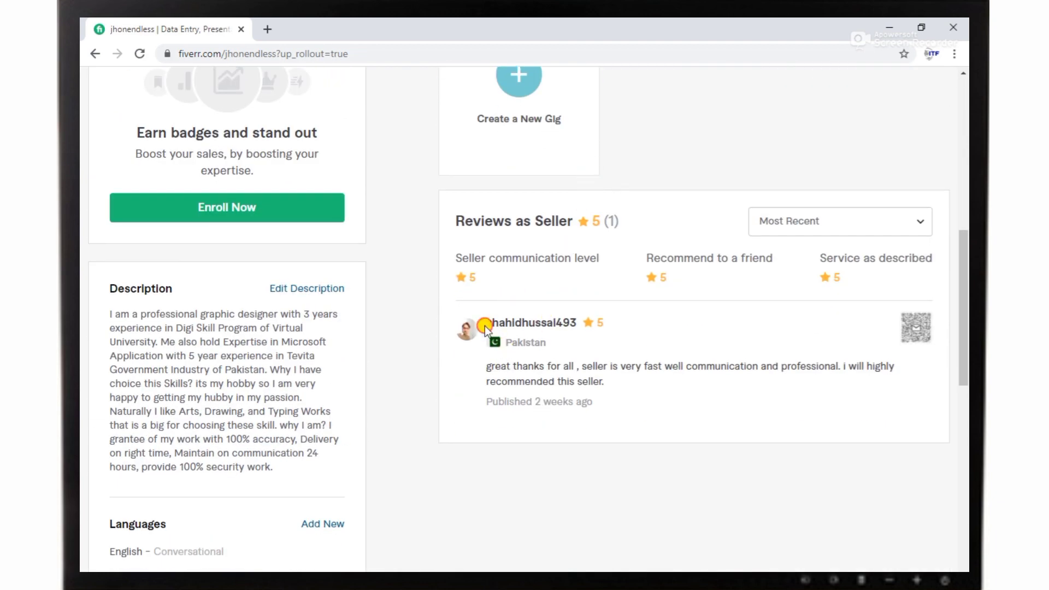
drag(484, 326, 567, 395)
scroll(567, 394, up, 8)
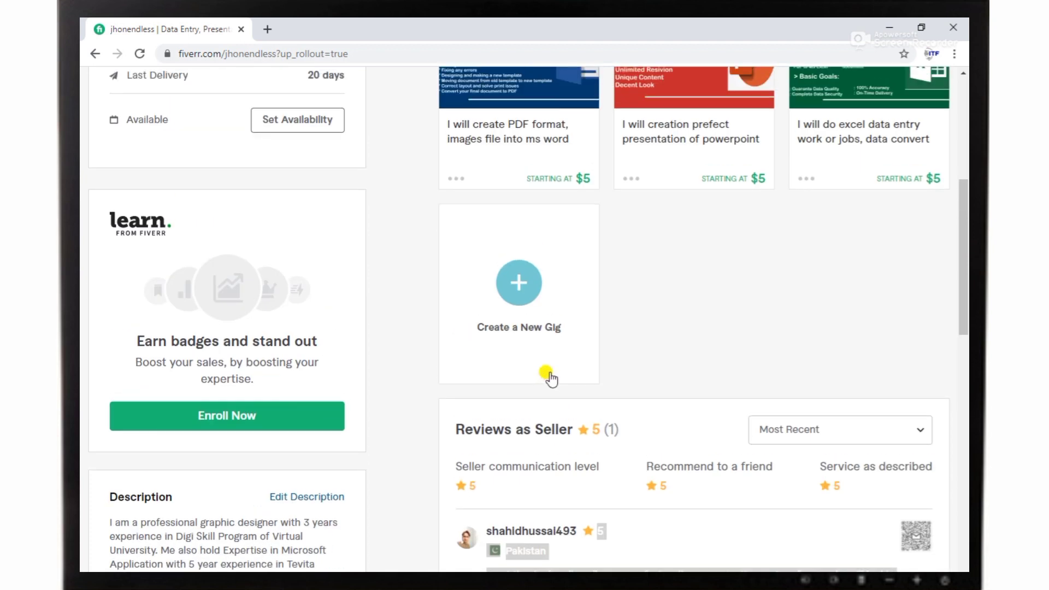
scroll(589, 203, up, 4)
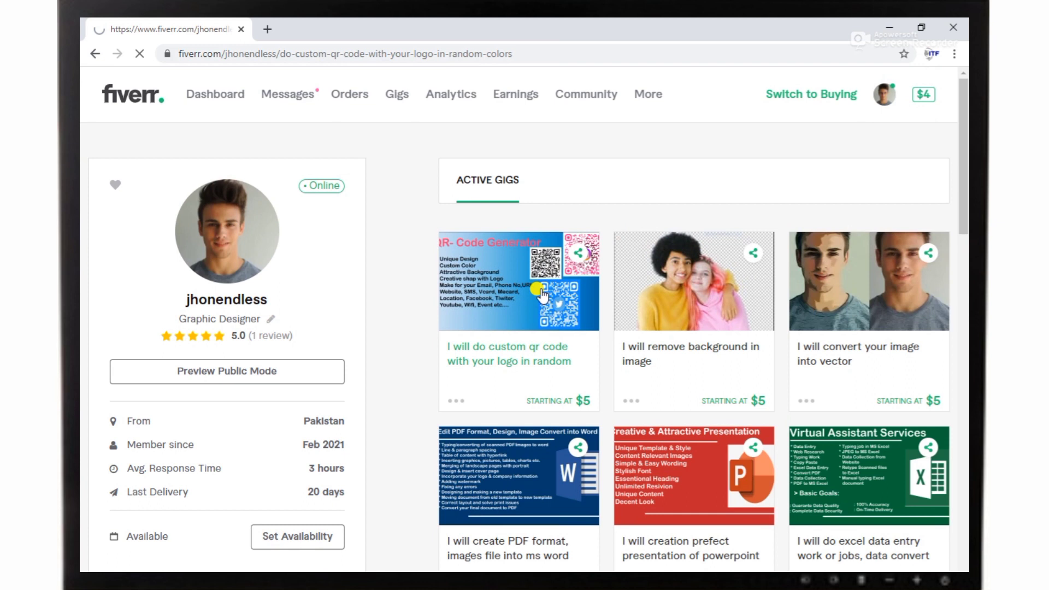
- Jump to the QR code gig's reviews via its star rating
scroll(464, 257, down, 5)
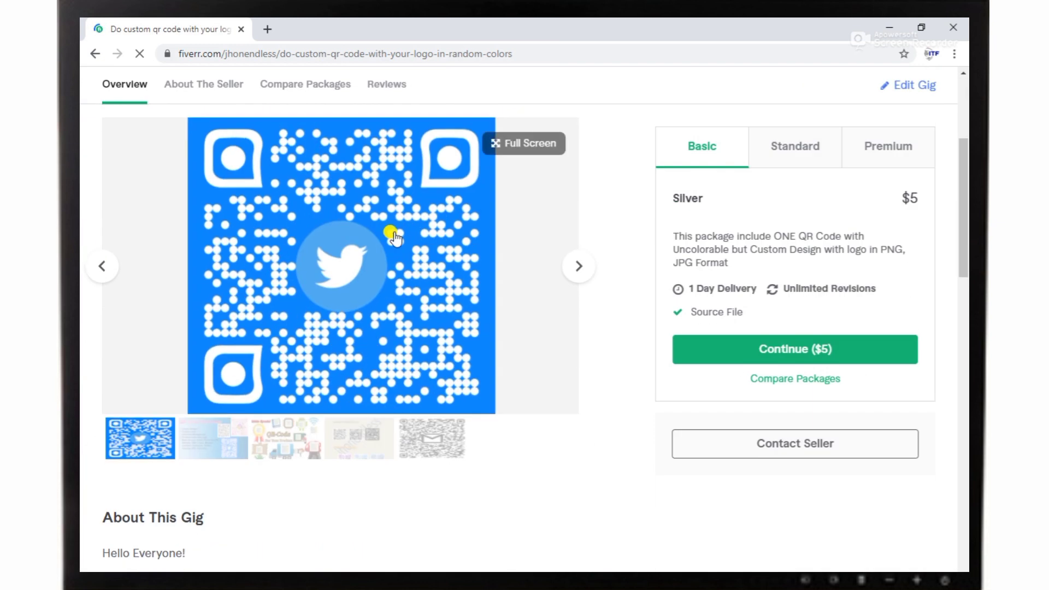
scroll(300, 229, up, 4)
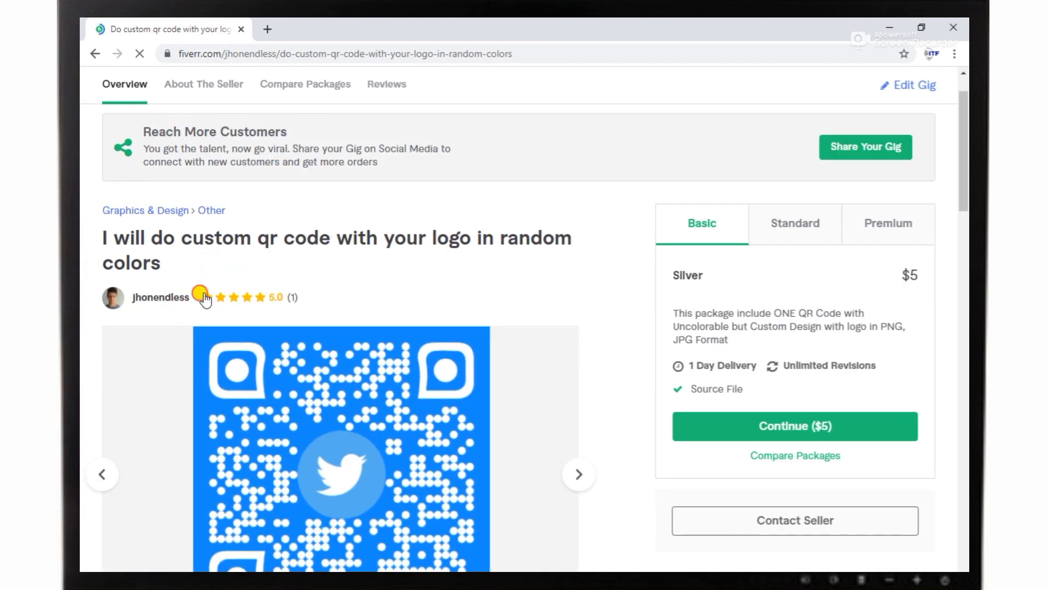
click(267, 296)
scroll(300, 290, up, 4)
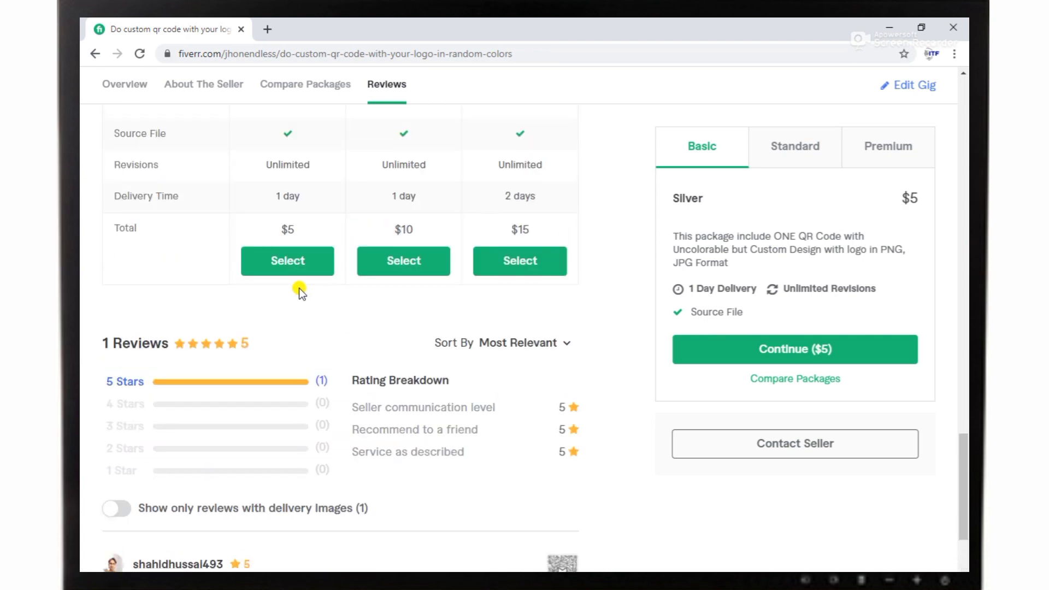
scroll(299, 287, up, 3)
- Highlight the reviews summary and rating breakdown, then scroll back up toward Compare Packages
scroll(295, 289, down, 3)
drag(87, 346, 542, 481)
click(500, 458)
scroll(370, 461, down, 3)
scroll(221, 494, up, 10)
scroll(226, 456, up, 1)
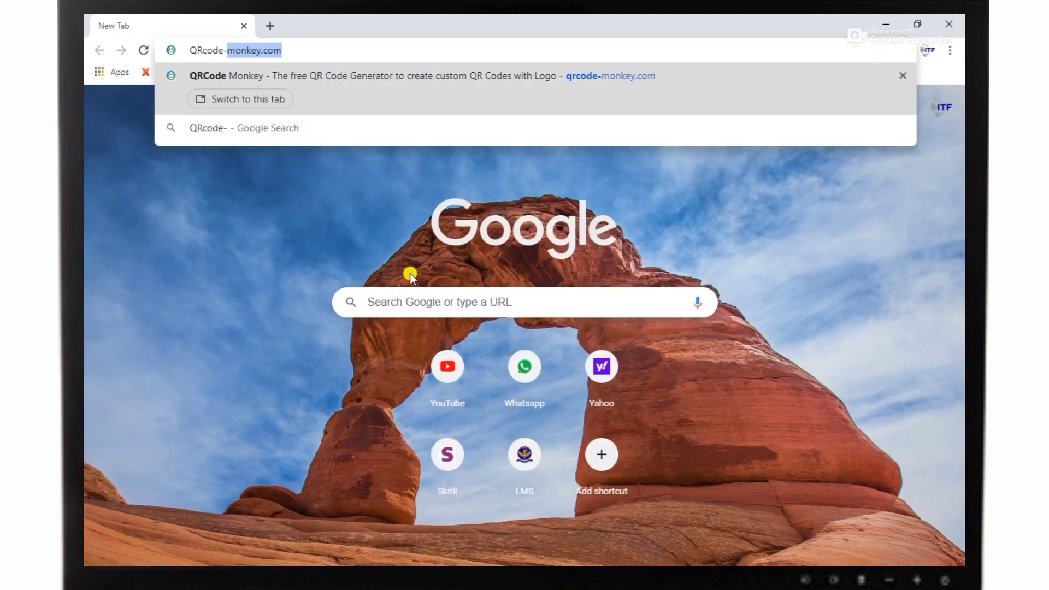
- Load qrcode-monkey.com in the new tab
text(mo)
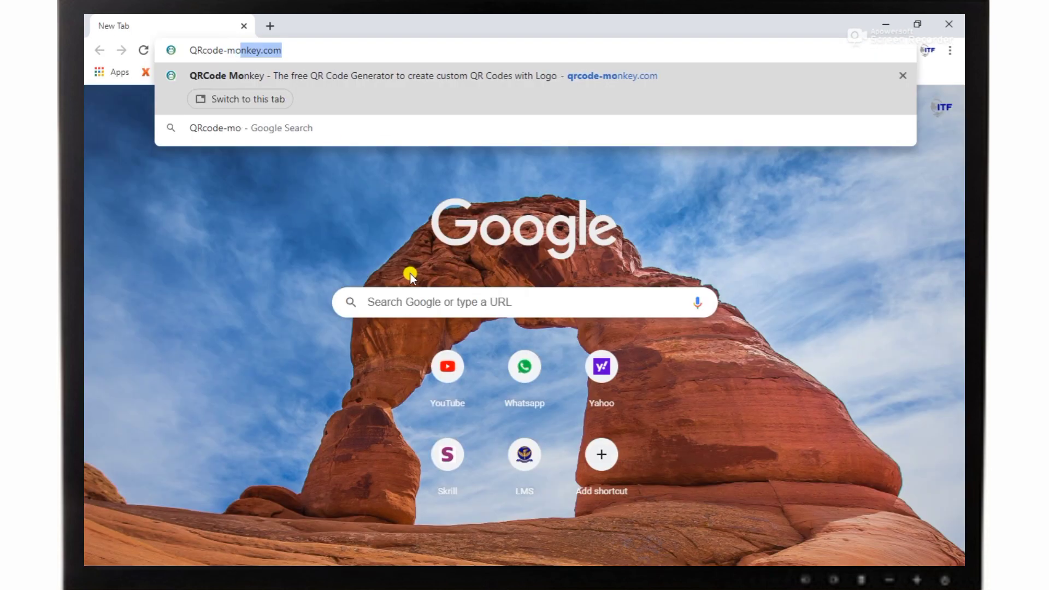
text(nke)
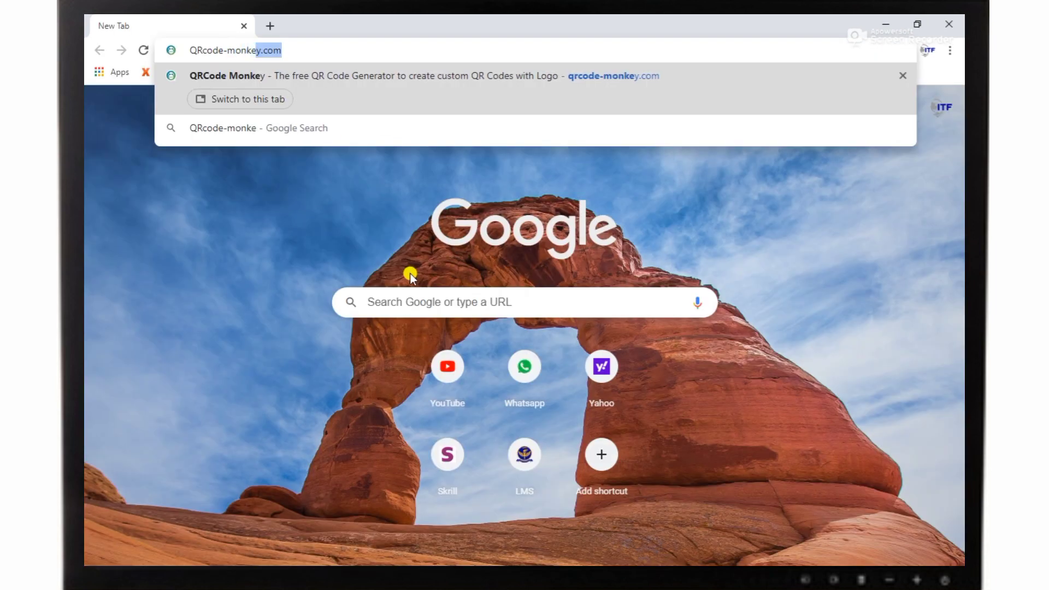
text(y.com)
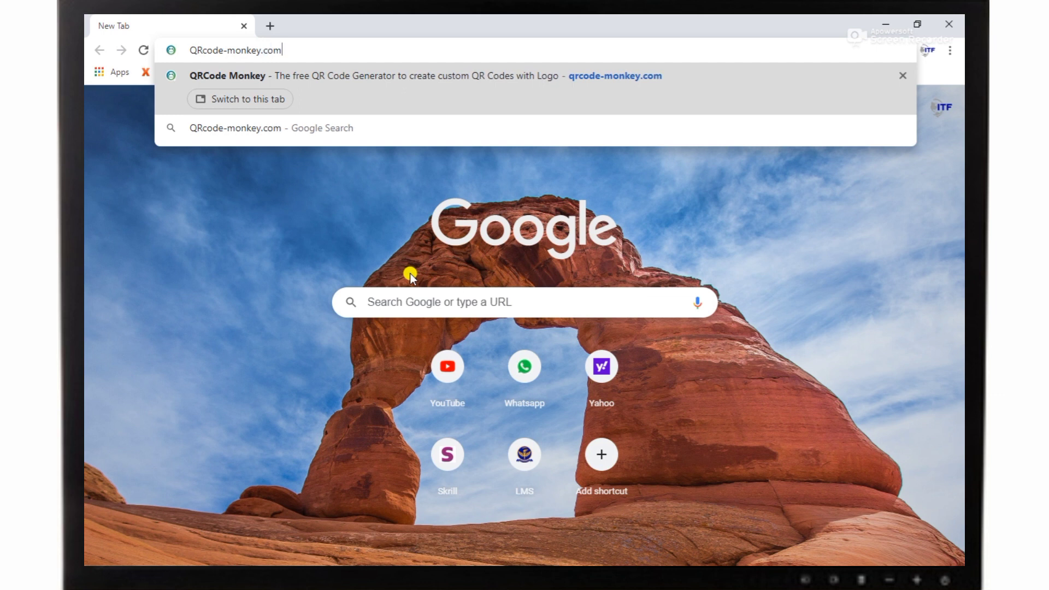
key(Return)
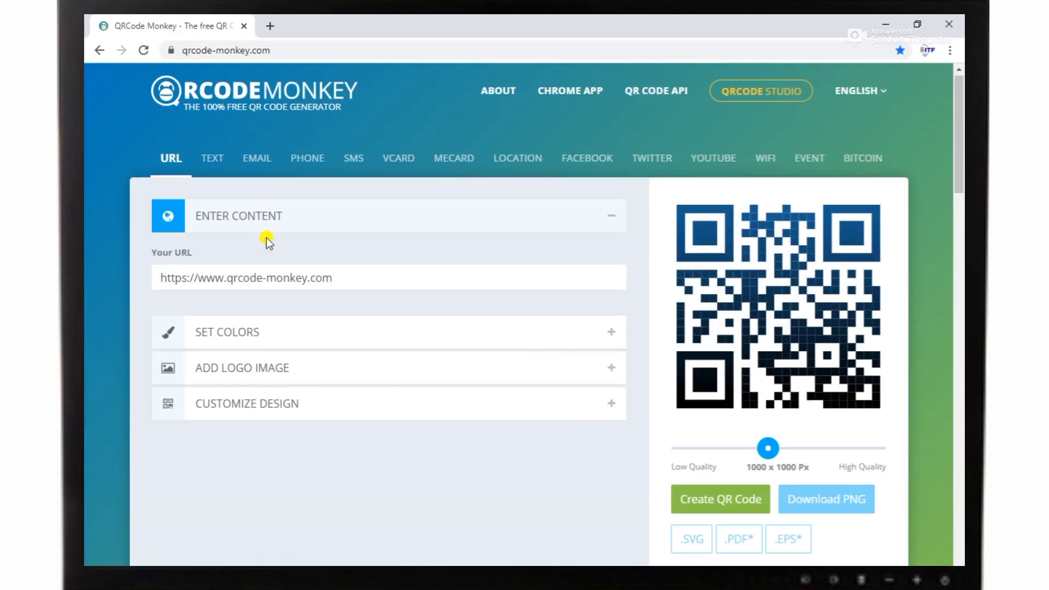
scroll(267, 237, down, 1)
scroll(267, 238, down, 5)
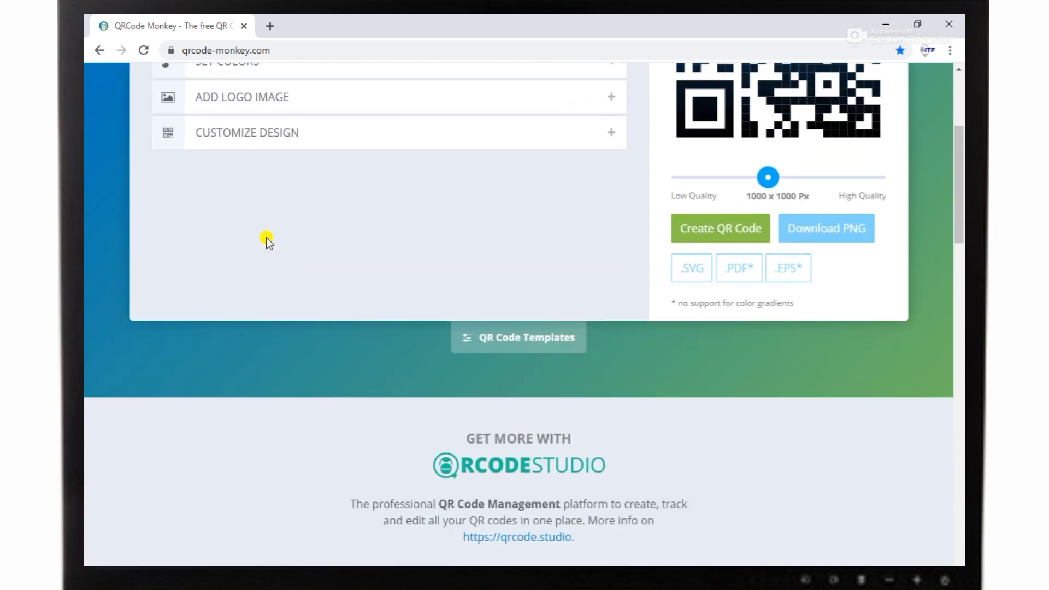
scroll(267, 238, down, 5)
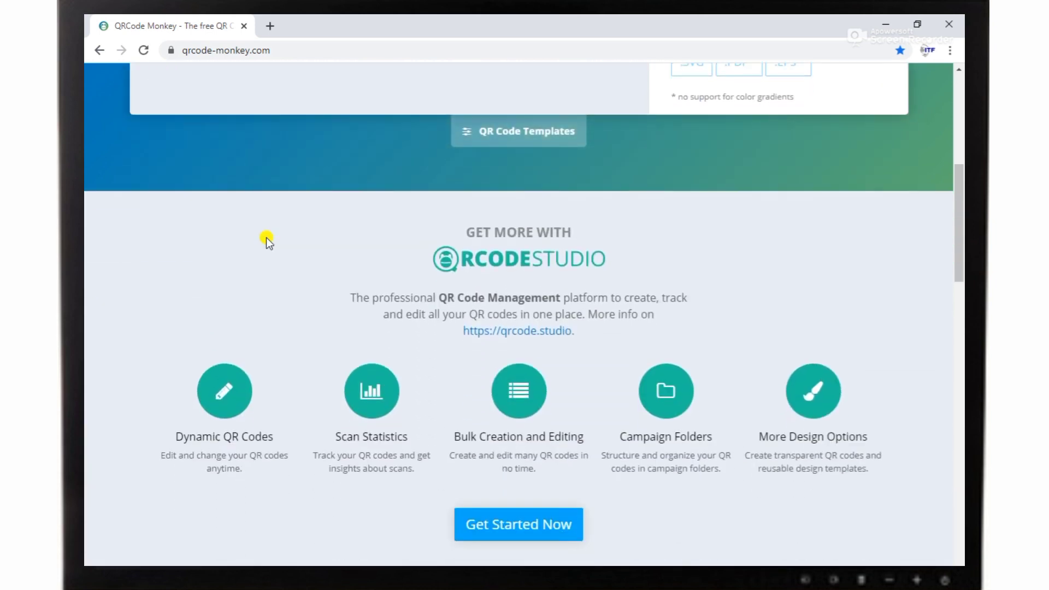
scroll(266, 238, down, 5)
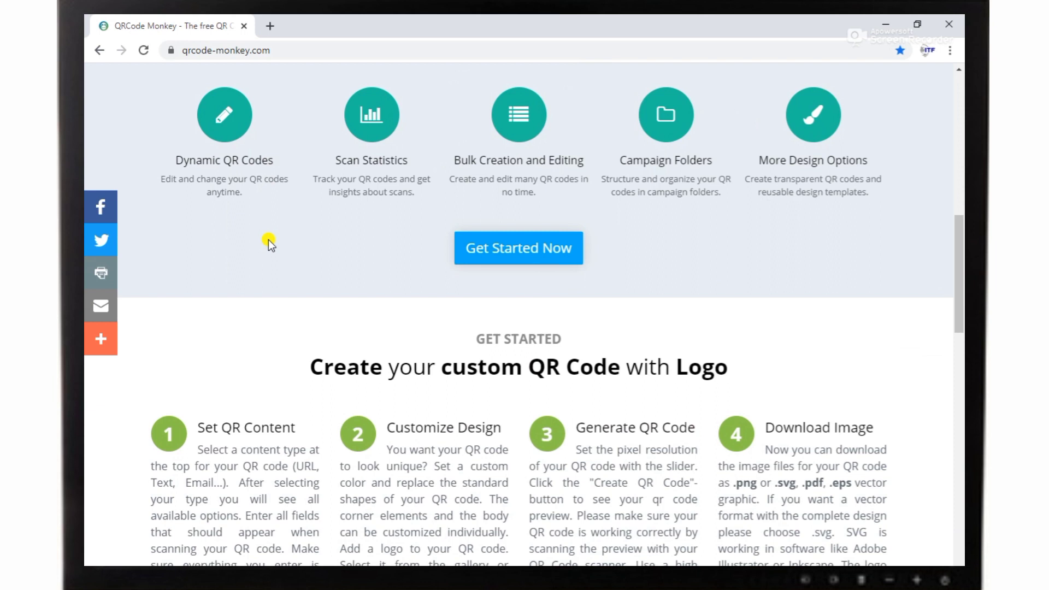
scroll(267, 240, down, 7)
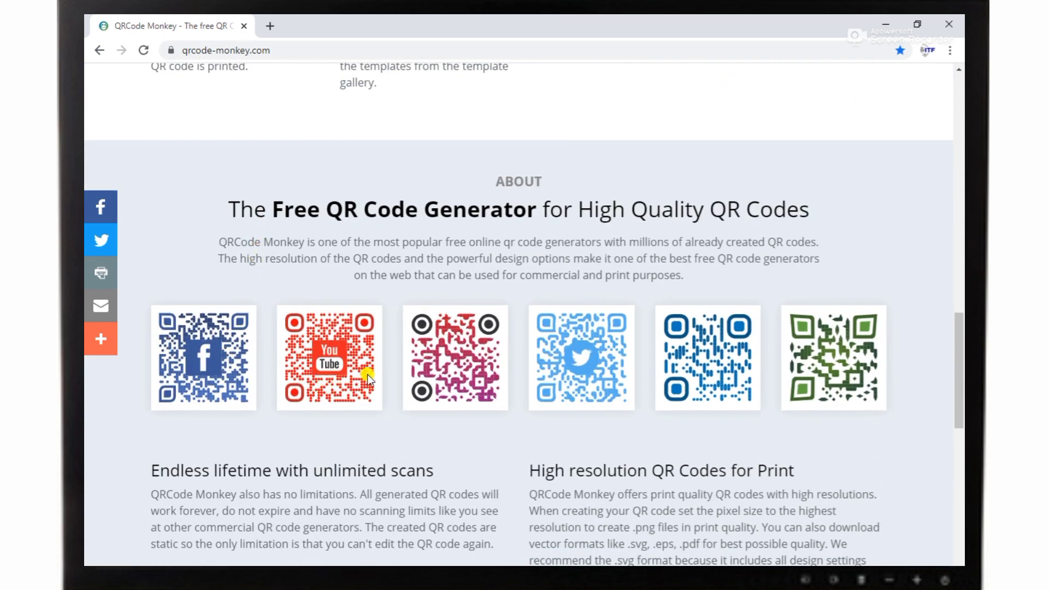
scroll(372, 371, down, 1)
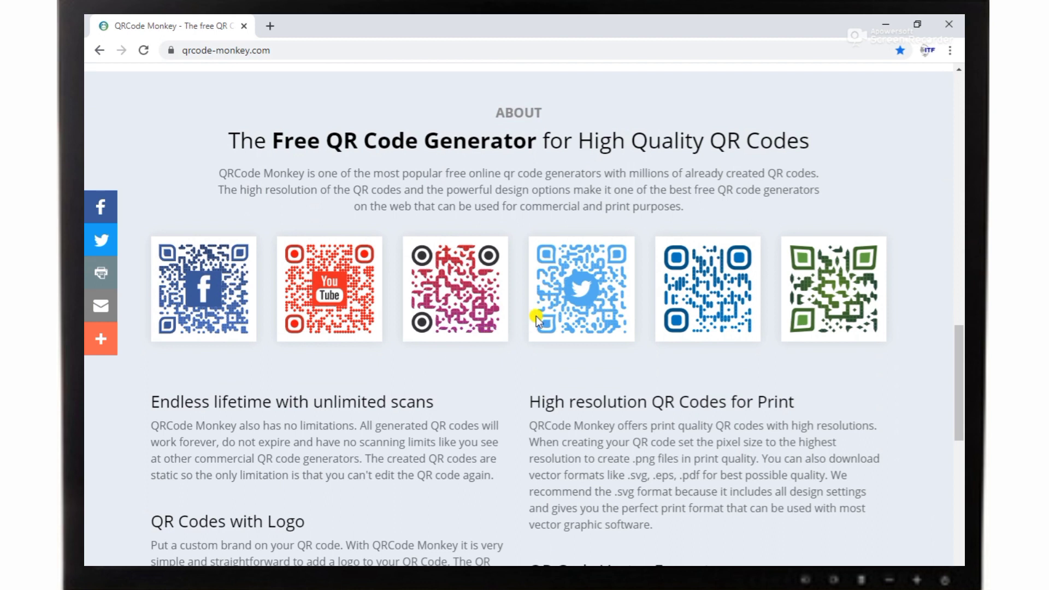
scroll(537, 319, down, 1)
scroll(538, 316, down, 1)
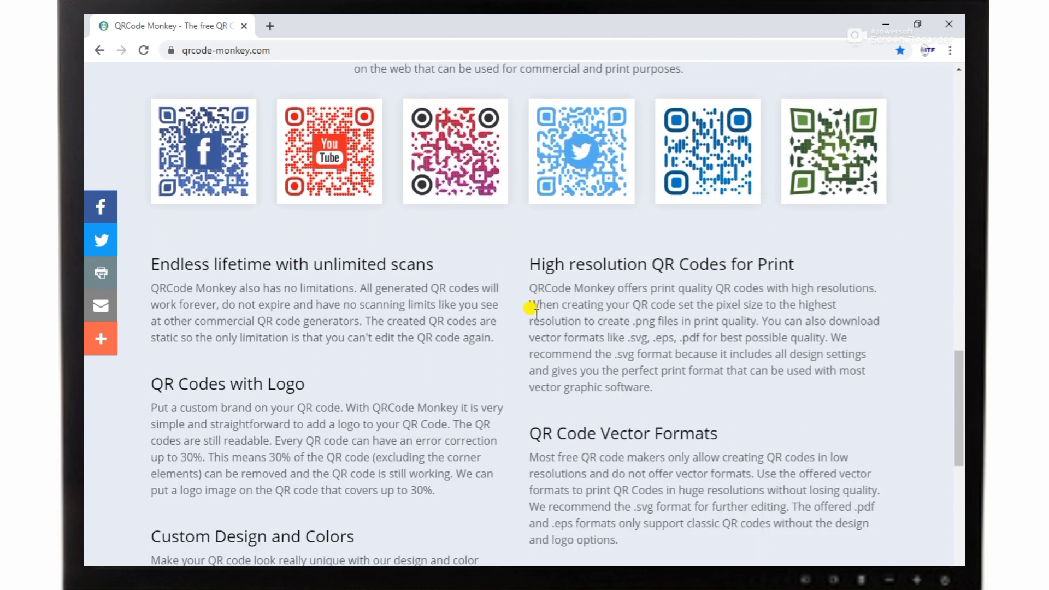
scroll(533, 309, down, 1)
scroll(530, 309, down, 2)
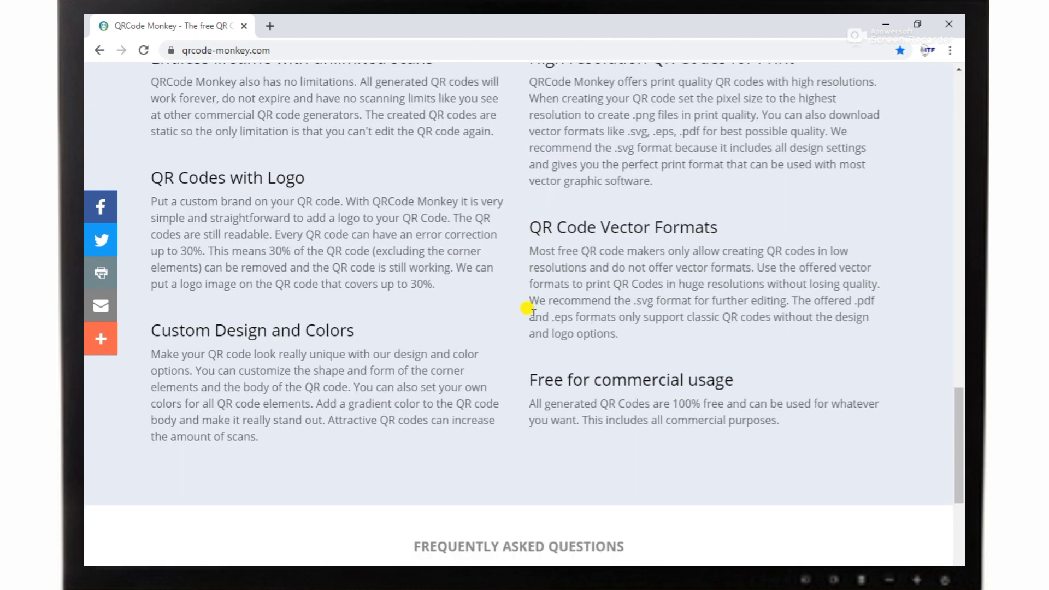
scroll(527, 309, down, 7)
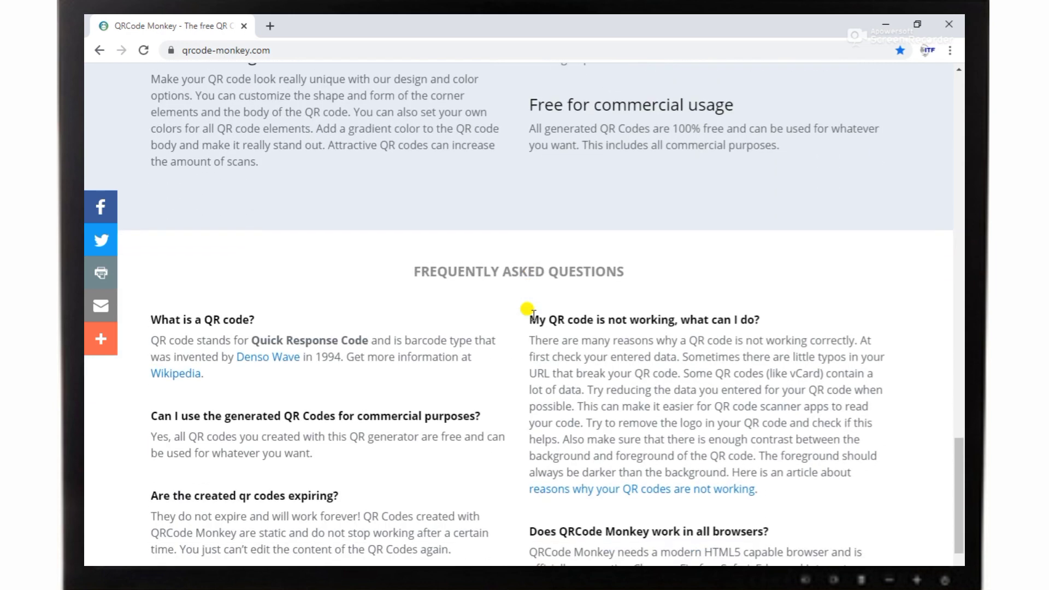
scroll(524, 314, down, 5)
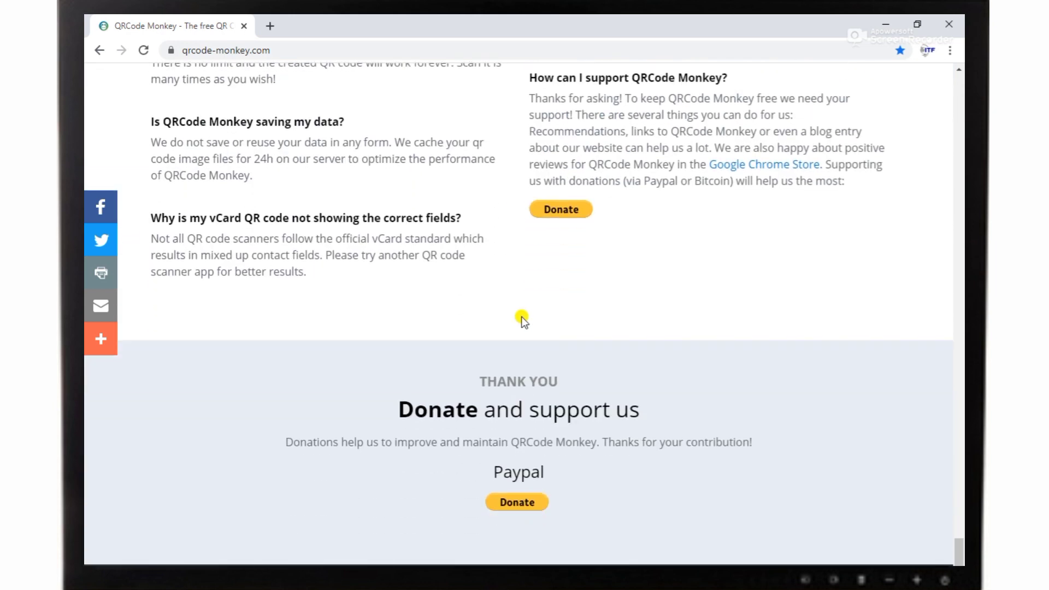
scroll(521, 316, down, 3)
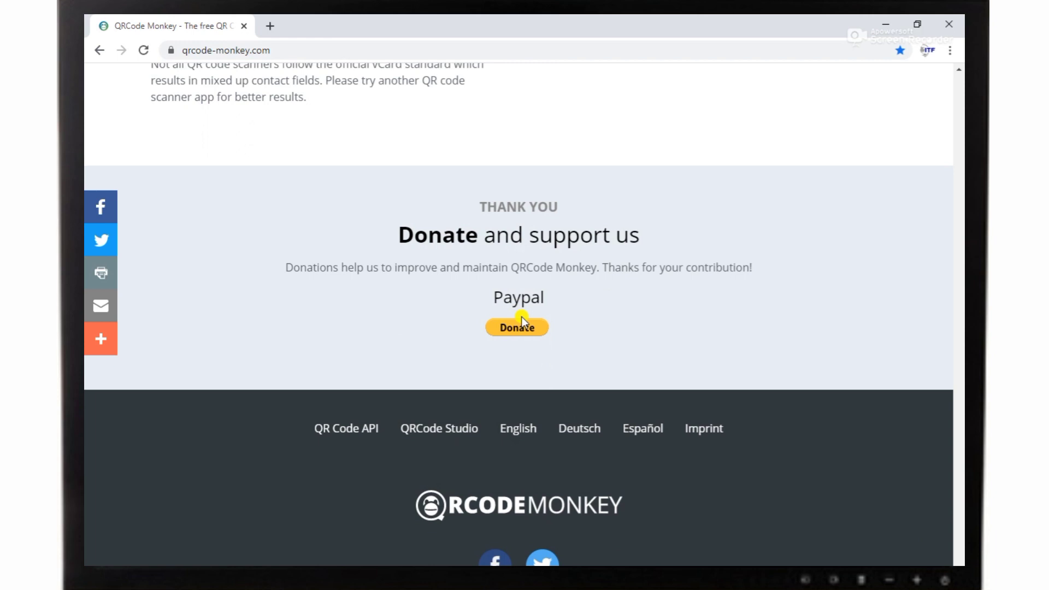
scroll(488, 333, up, 20)
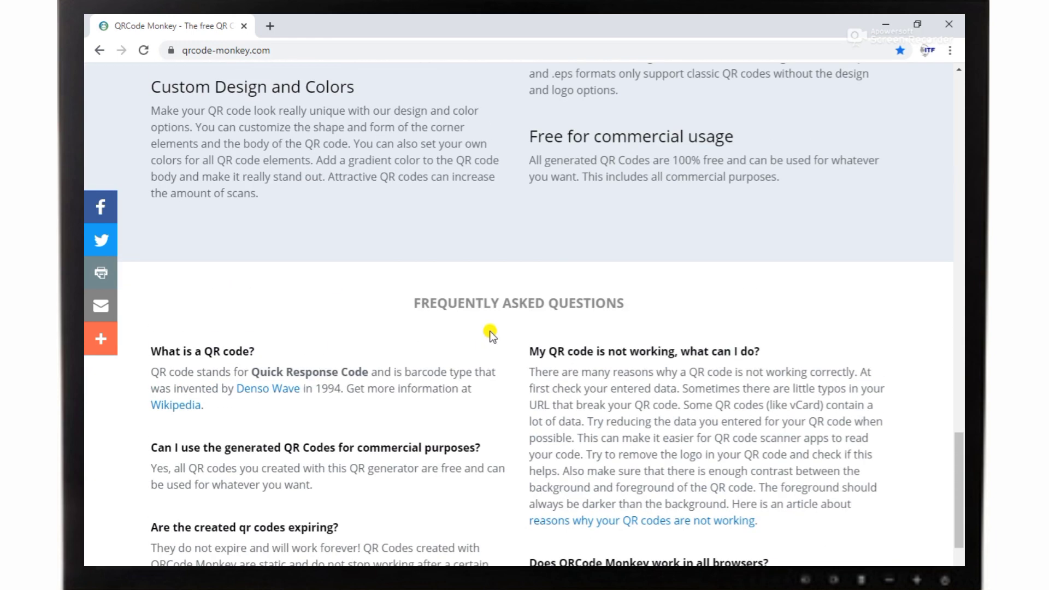
scroll(489, 330, up, 11)
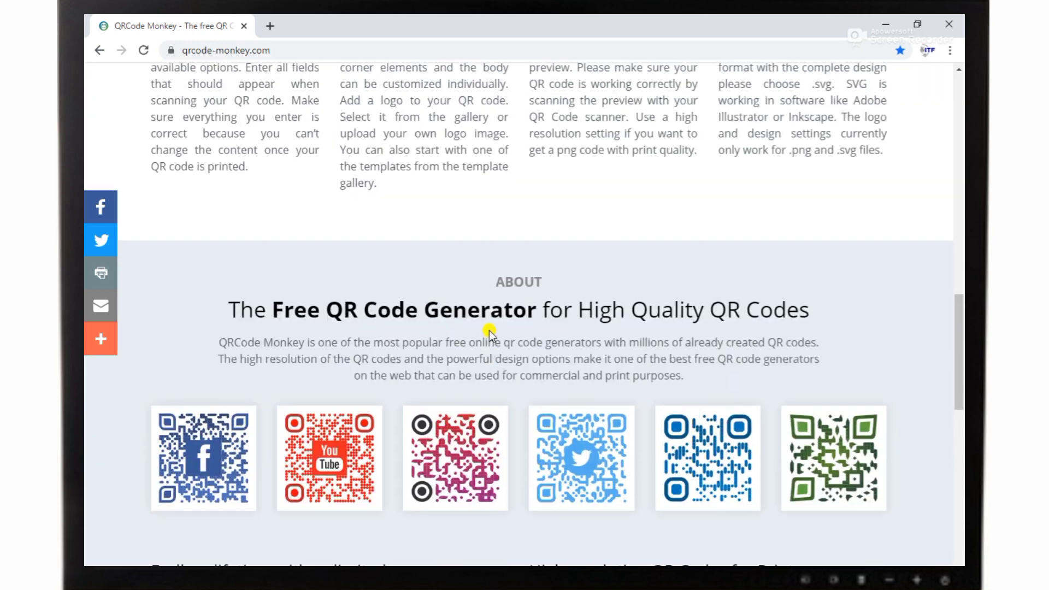
scroll(489, 329, up, 13)
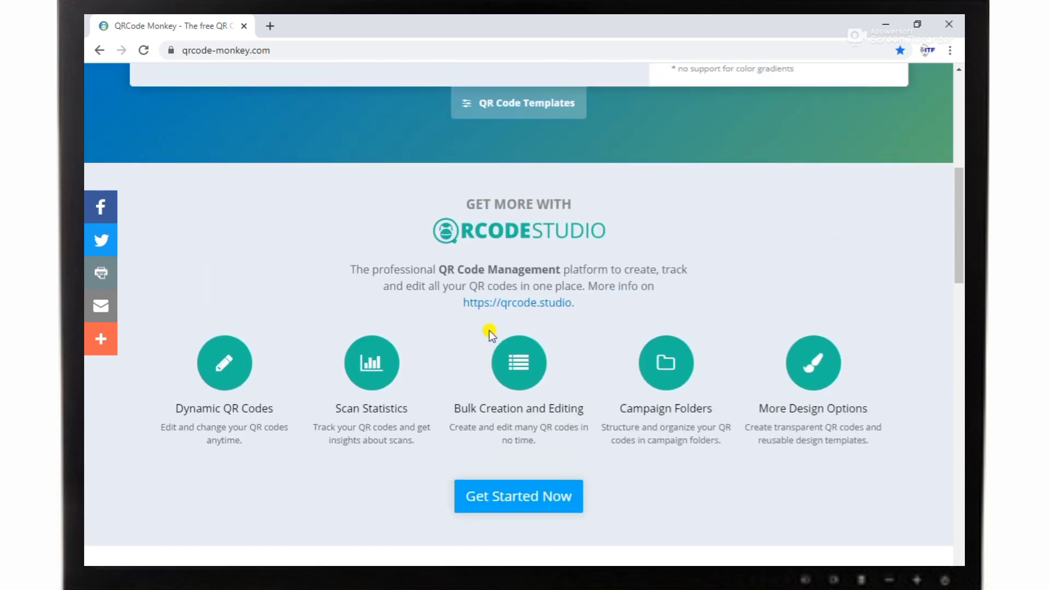
scroll(489, 330, up, 7)
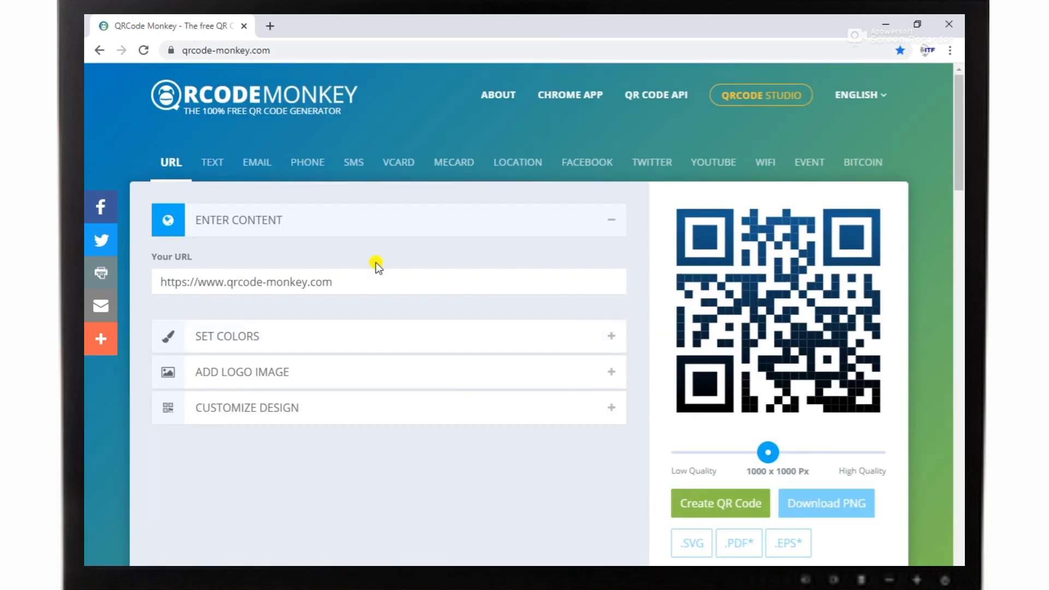
click(270, 25)
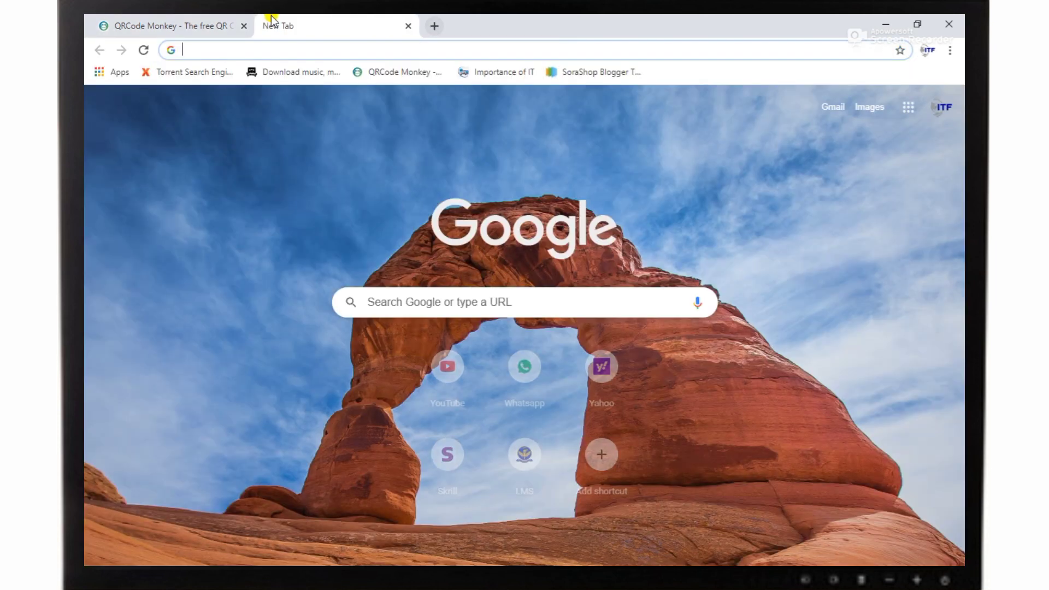
text(www)
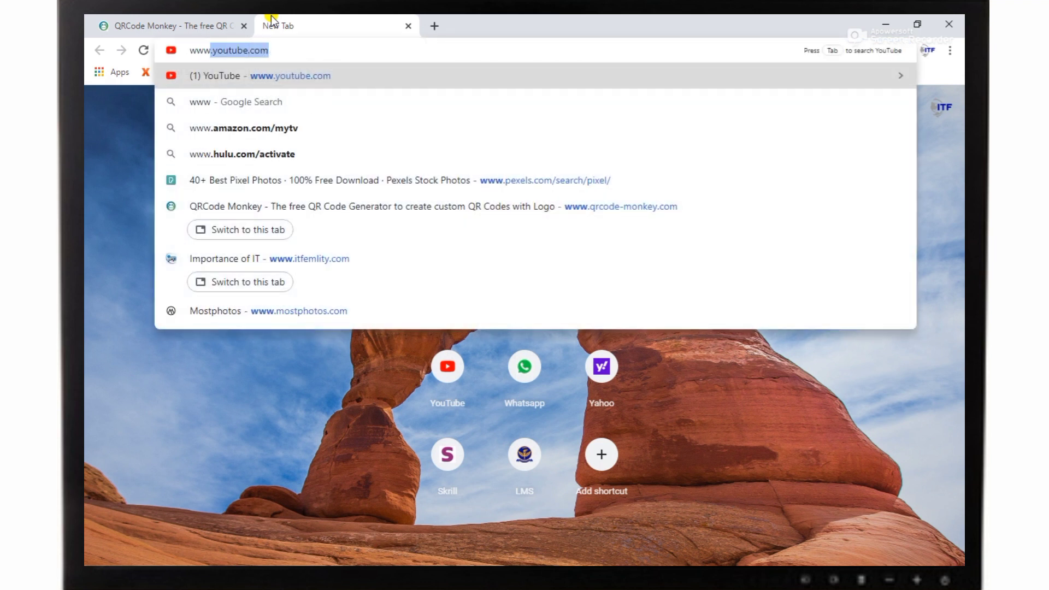
text(.itfemlit)
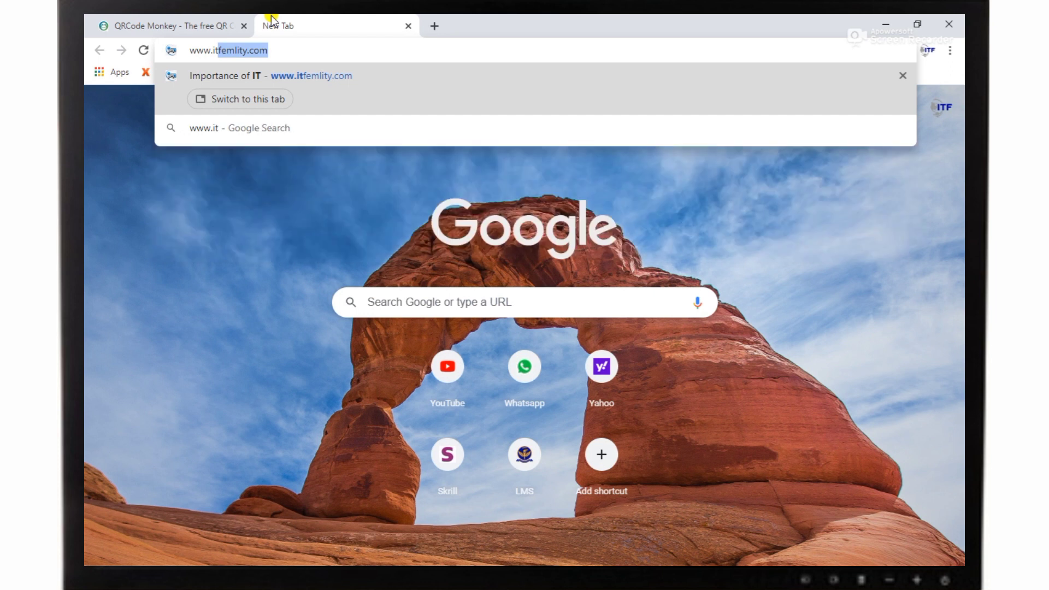
key(Return)
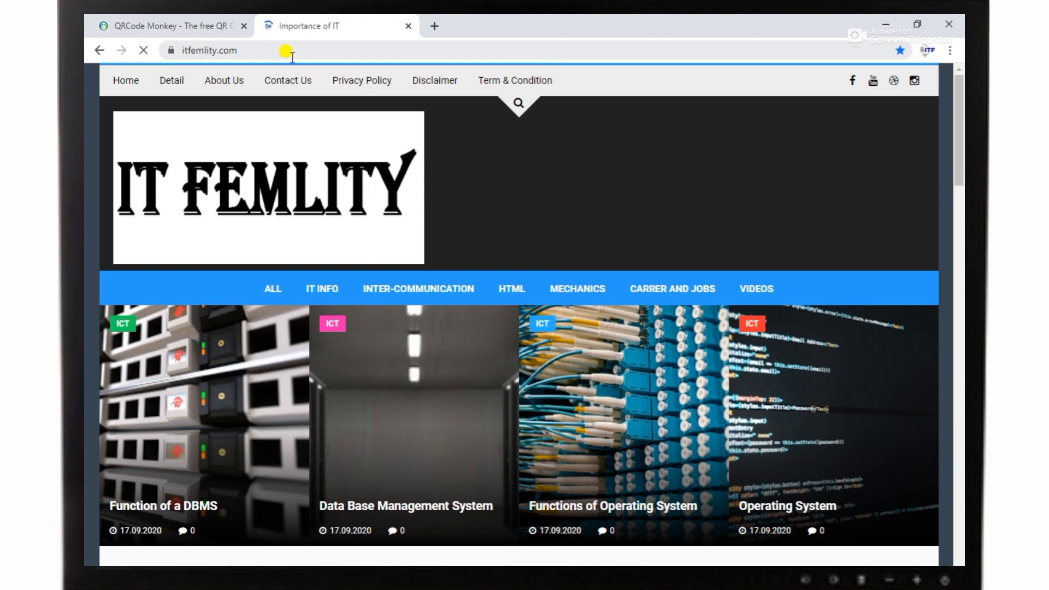
- Copy the itfemlity.com address and select the old text in QRCode Monkey's Your URL field
drag(288, 46, 180, 54)
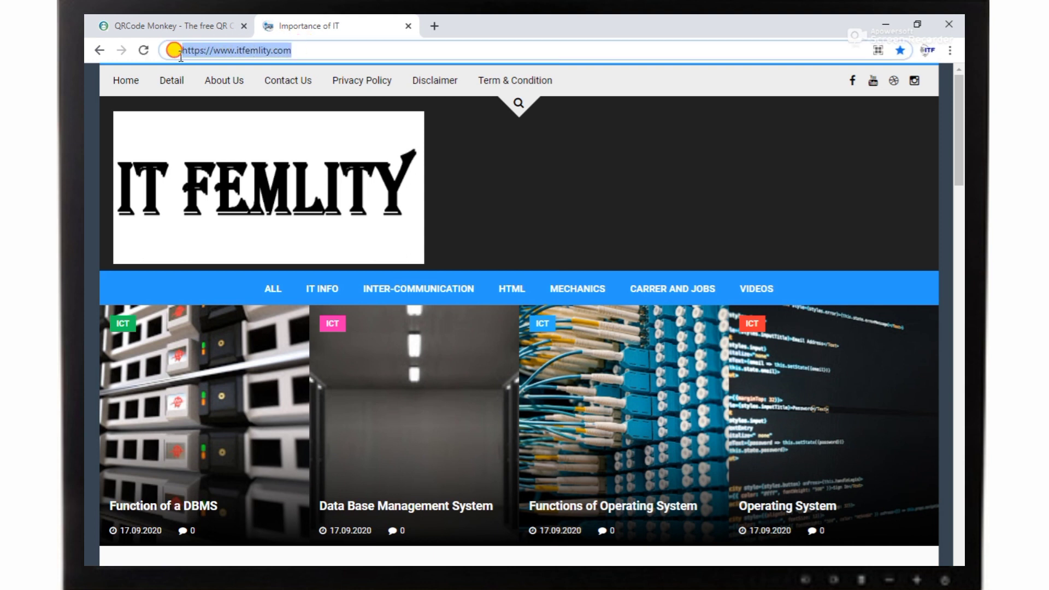
right_click(185, 54)
click(249, 107)
click(201, 29)
drag(344, 282, 160, 284)
key(BackSpace)
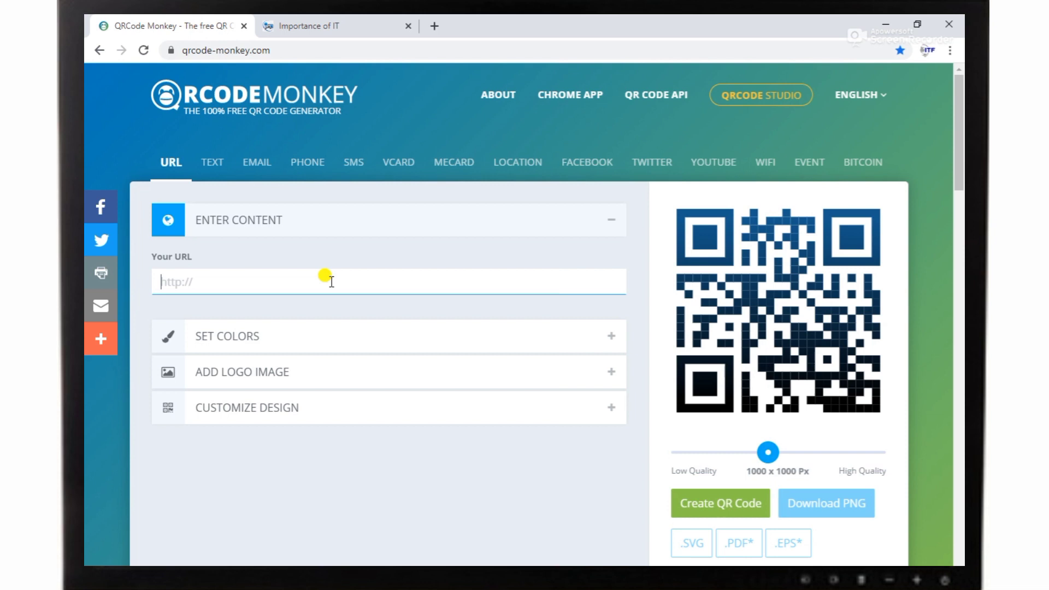
right_click(289, 281)
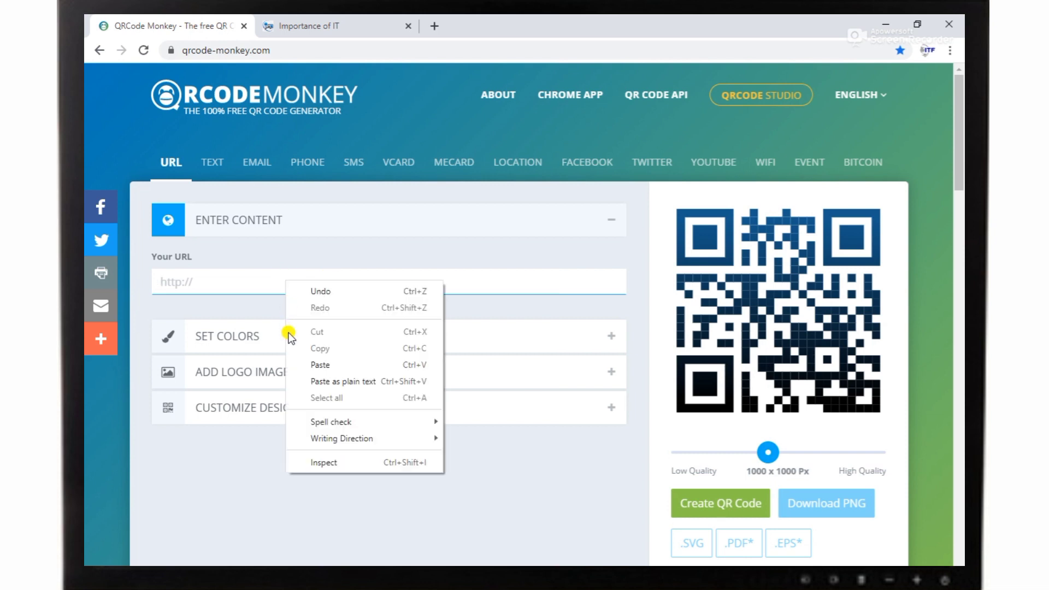
click(315, 365)
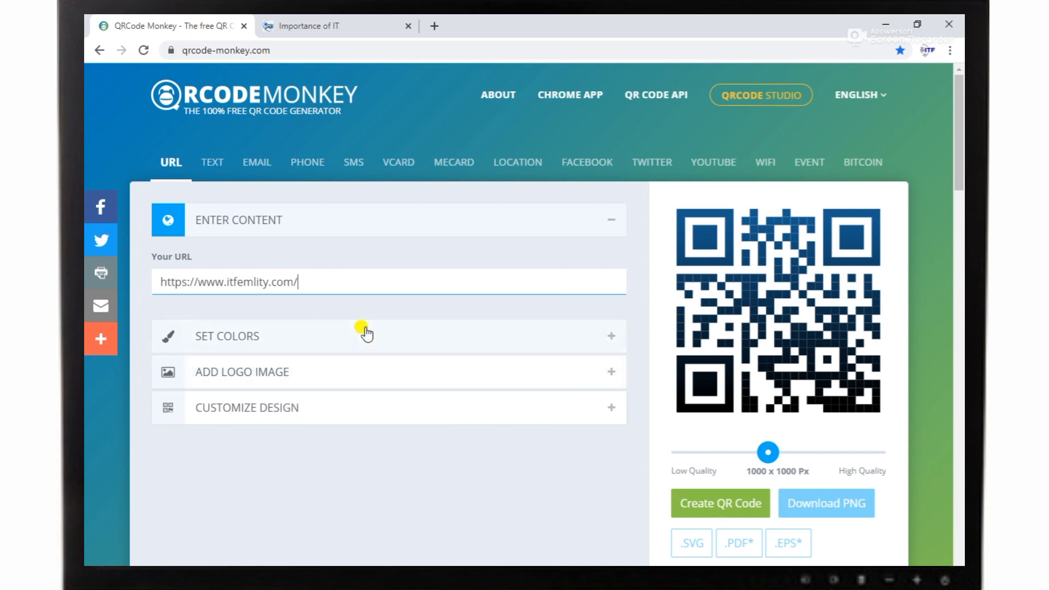
click(730, 514)
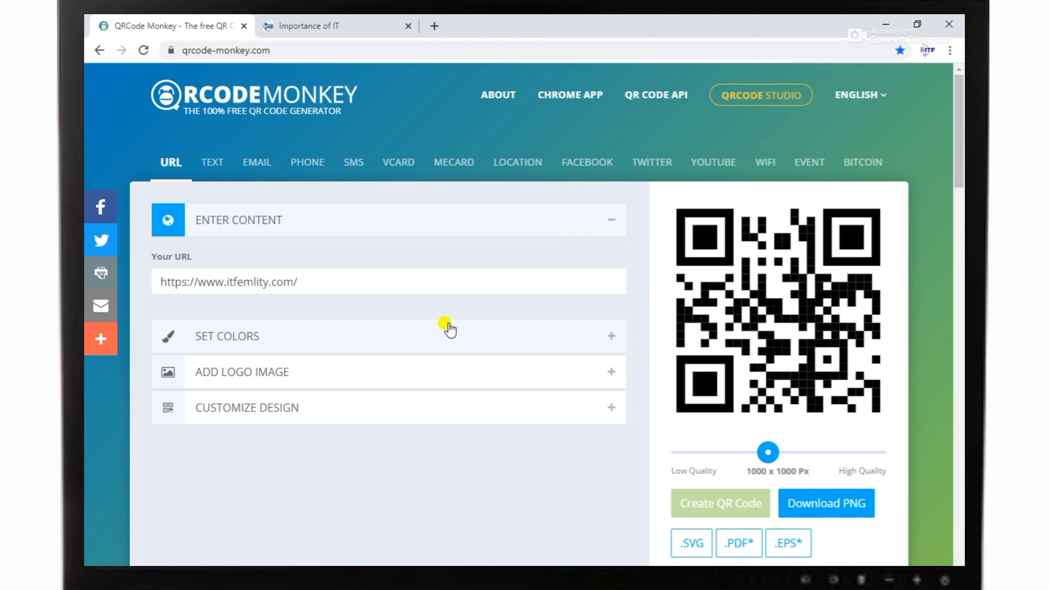
- Make the foreground a colour gradient from #000000 to #0B65DA and regenerate the code
click(244, 335)
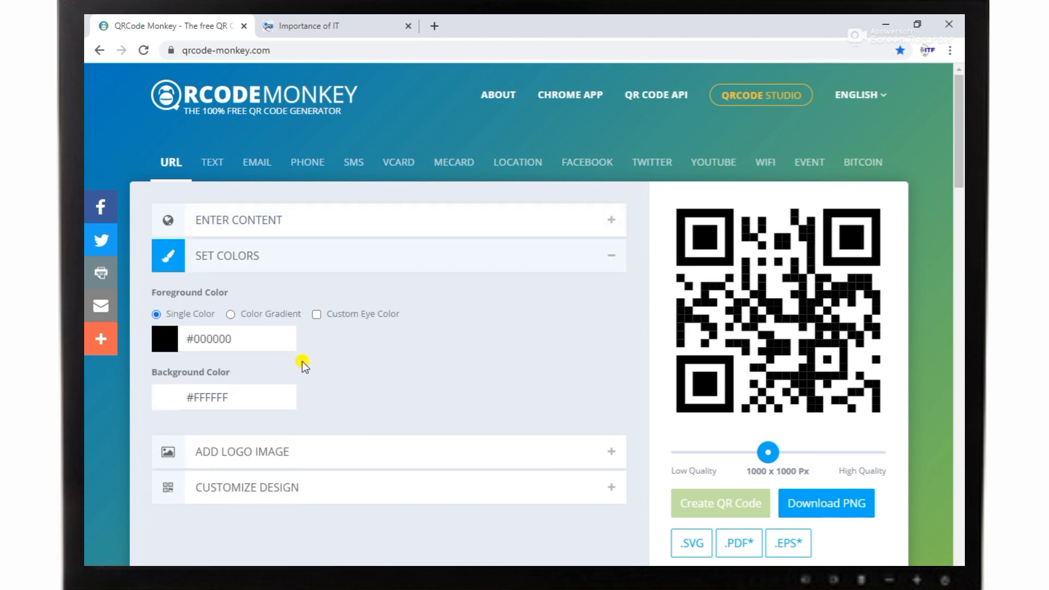
click(230, 315)
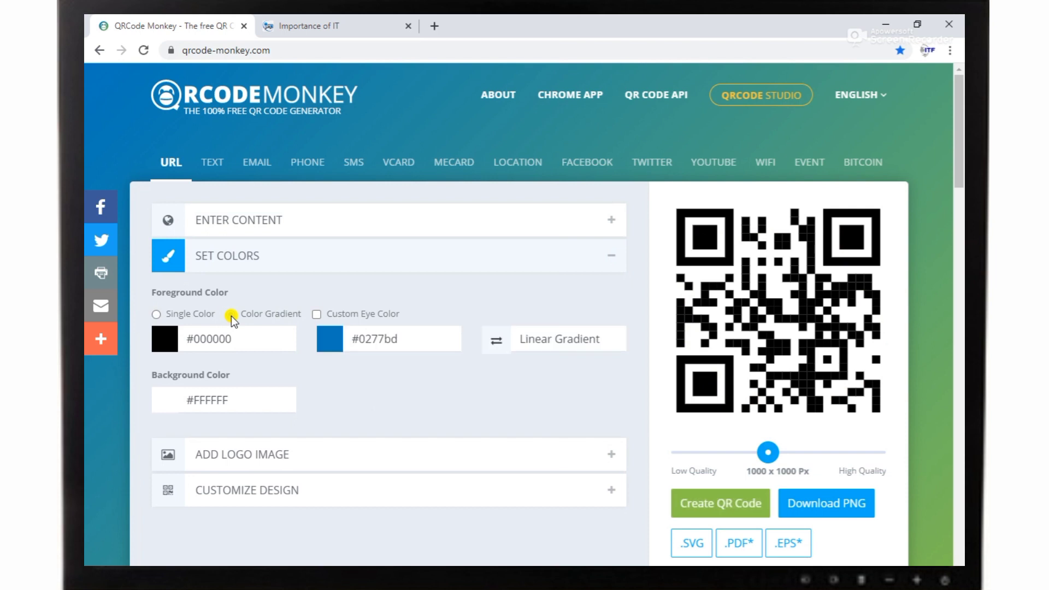
click(340, 351)
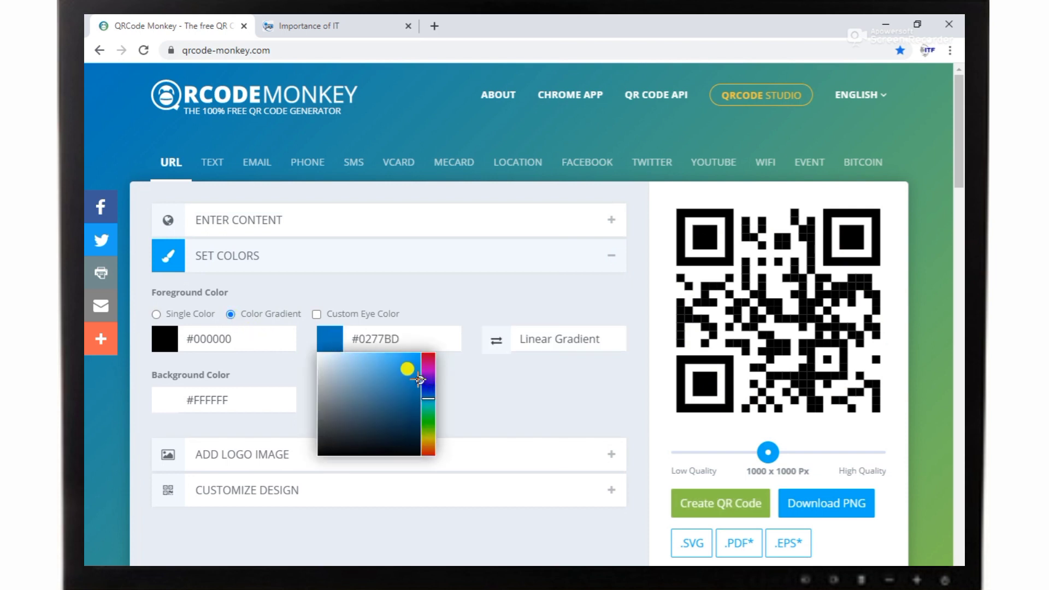
drag(418, 379, 415, 368)
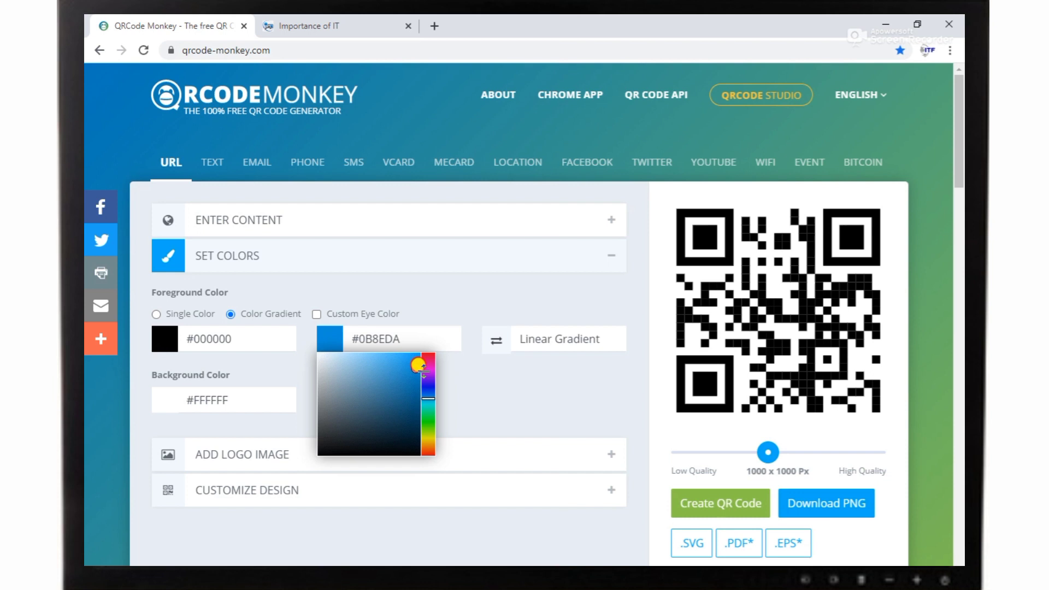
click(424, 371)
drag(424, 366, 426, 361)
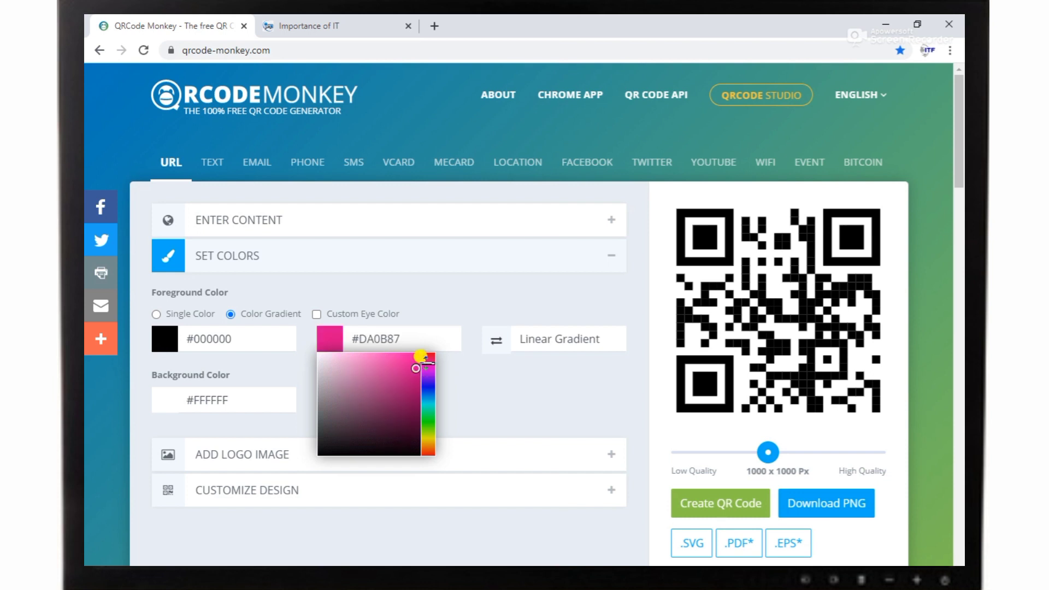
click(425, 395)
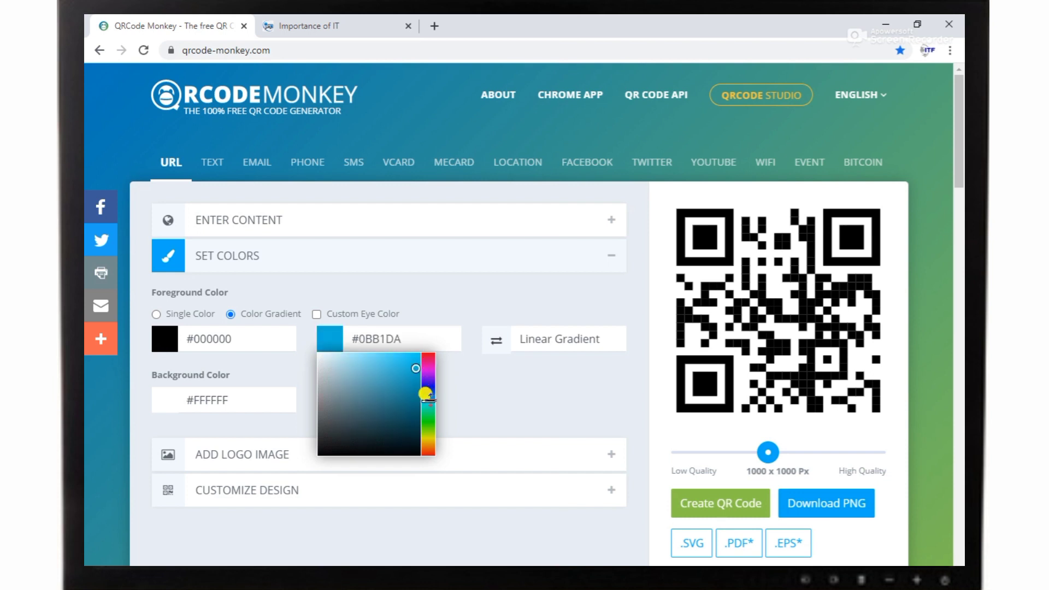
click(424, 390)
click(425, 393)
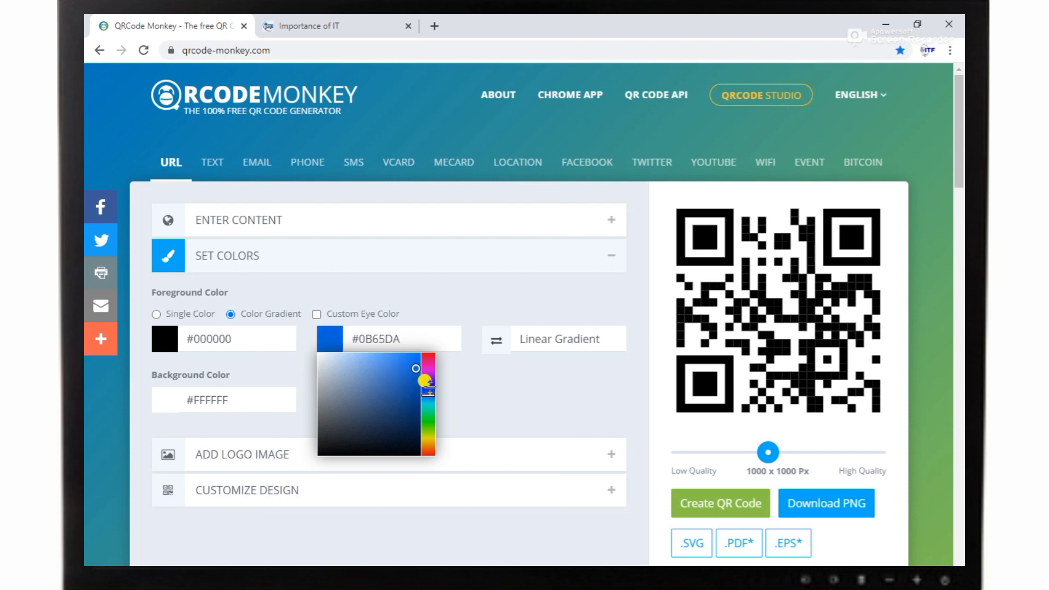
click(440, 387)
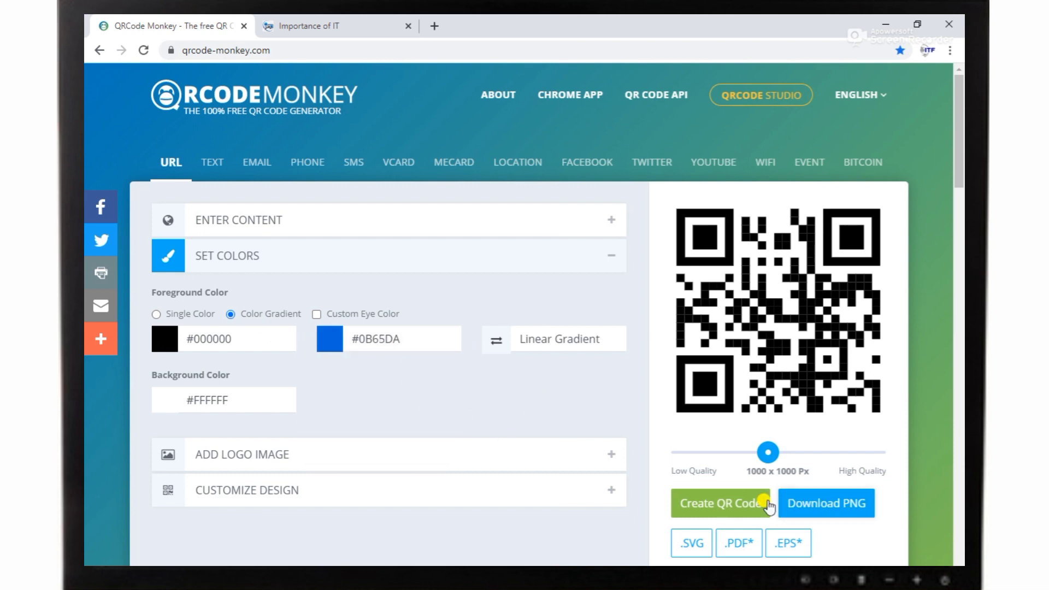
click(746, 508)
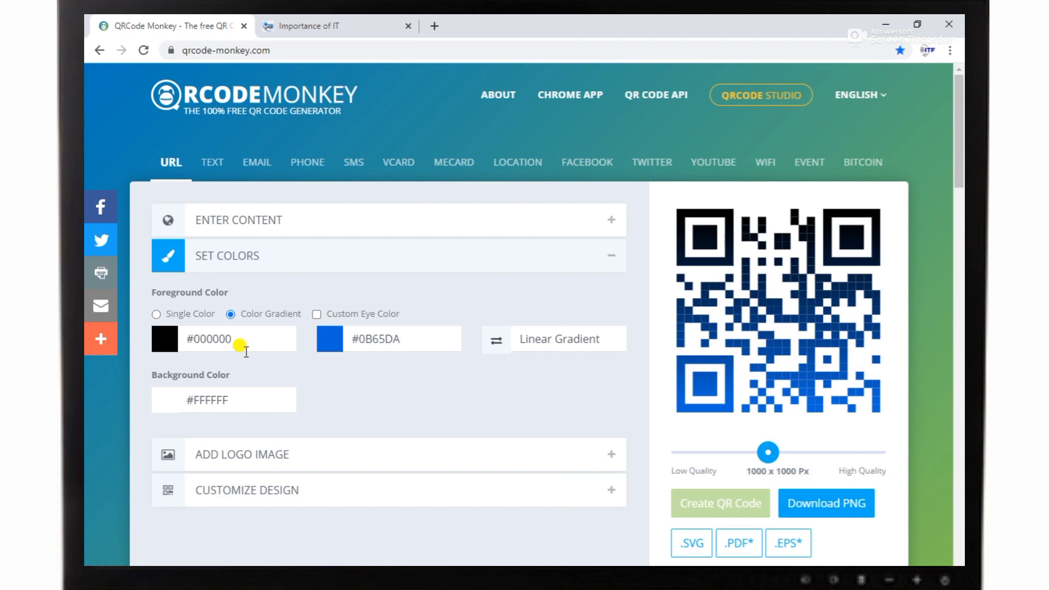
- Set the gradient's start colour to red #E40846 and regenerate the code
click(185, 337)
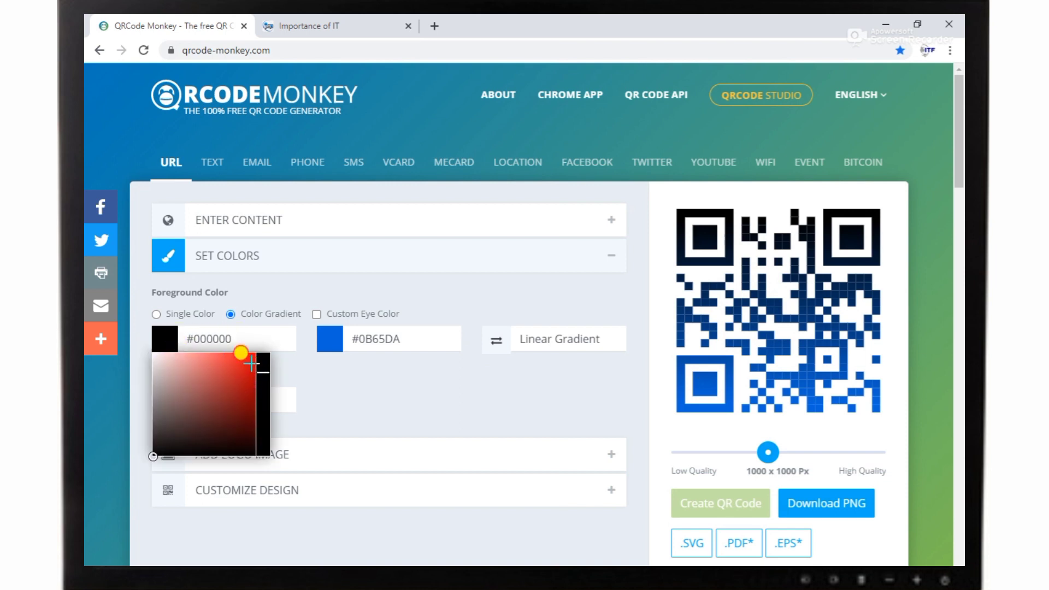
click(251, 363)
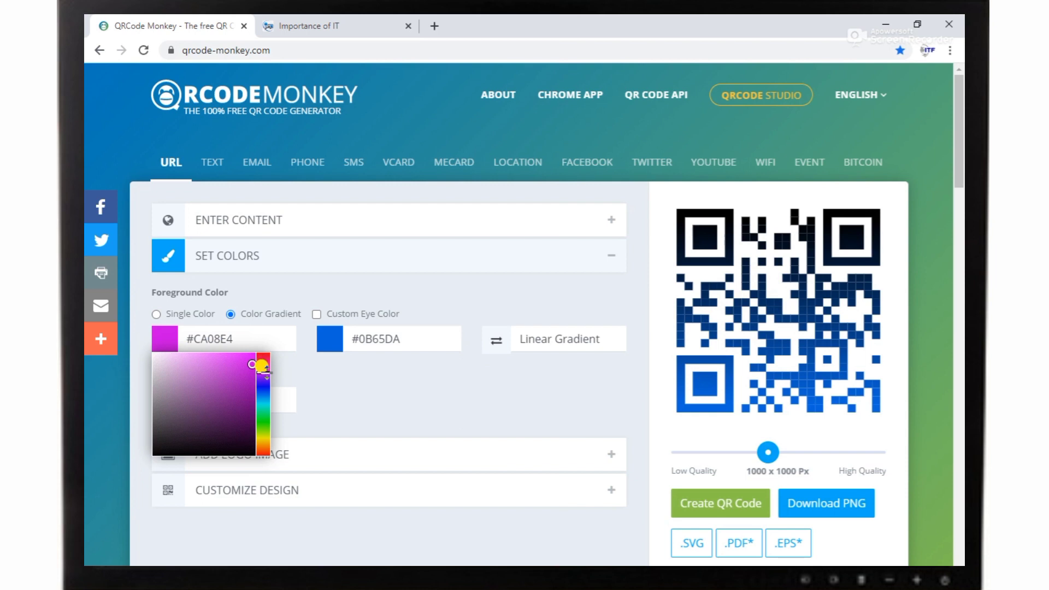
drag(262, 367, 263, 361)
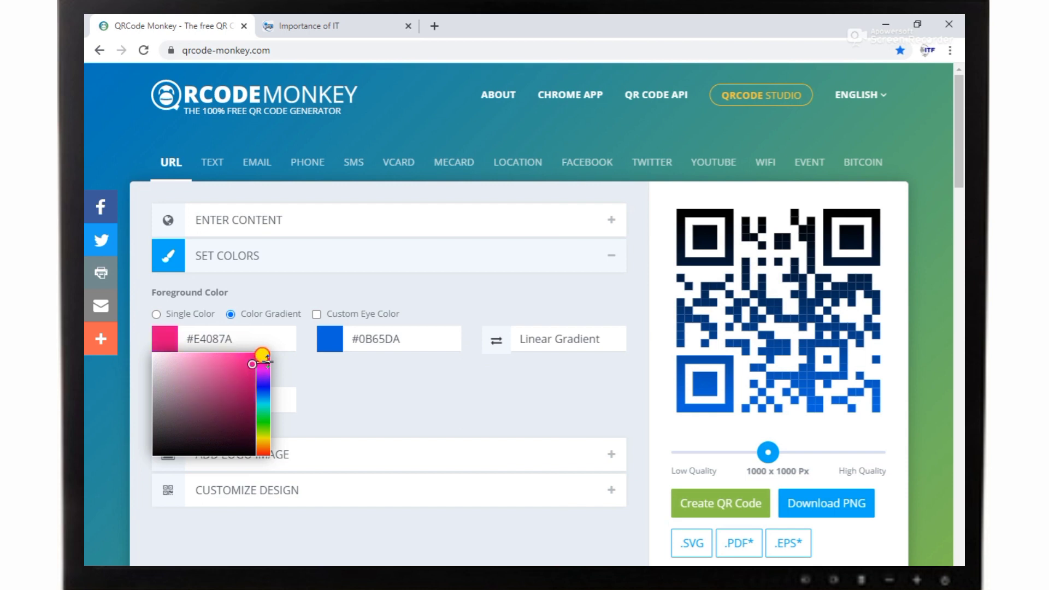
drag(267, 360, 267, 356)
click(345, 421)
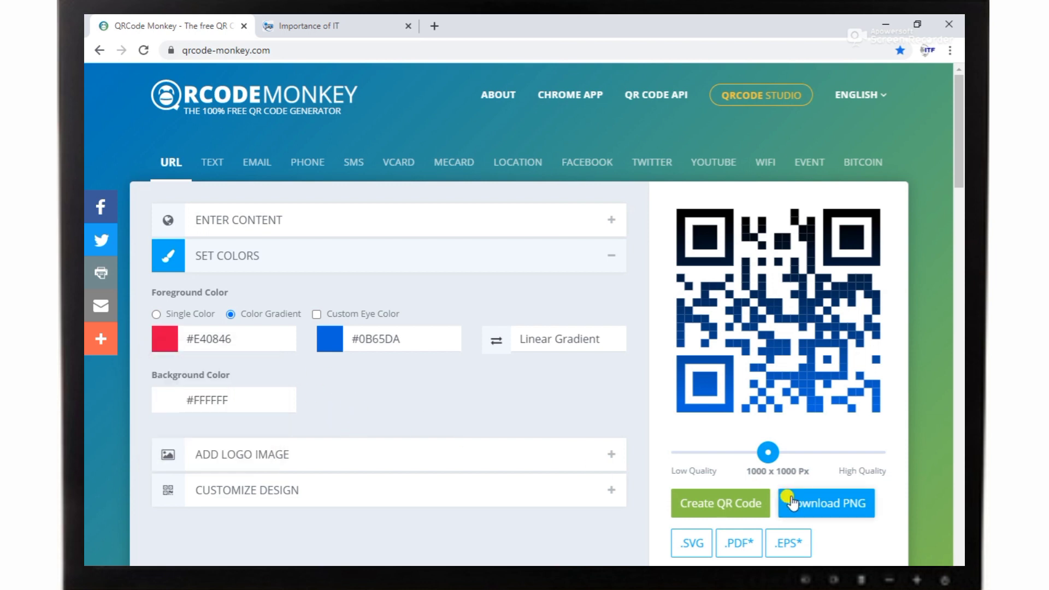
click(752, 499)
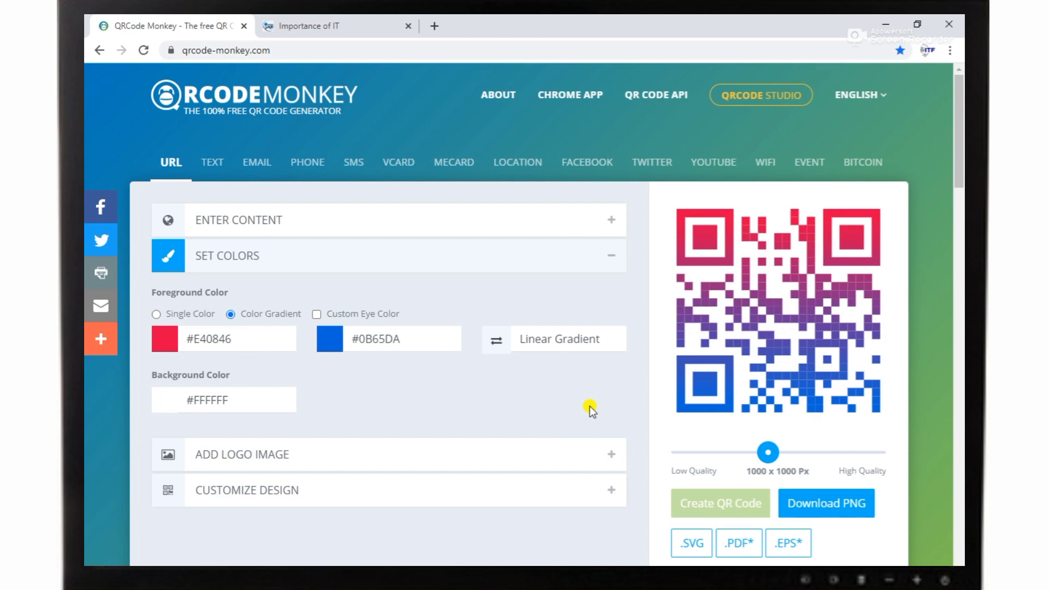
- Change the gradient type to Radial Gradient and regenerate the QR code
click(528, 338)
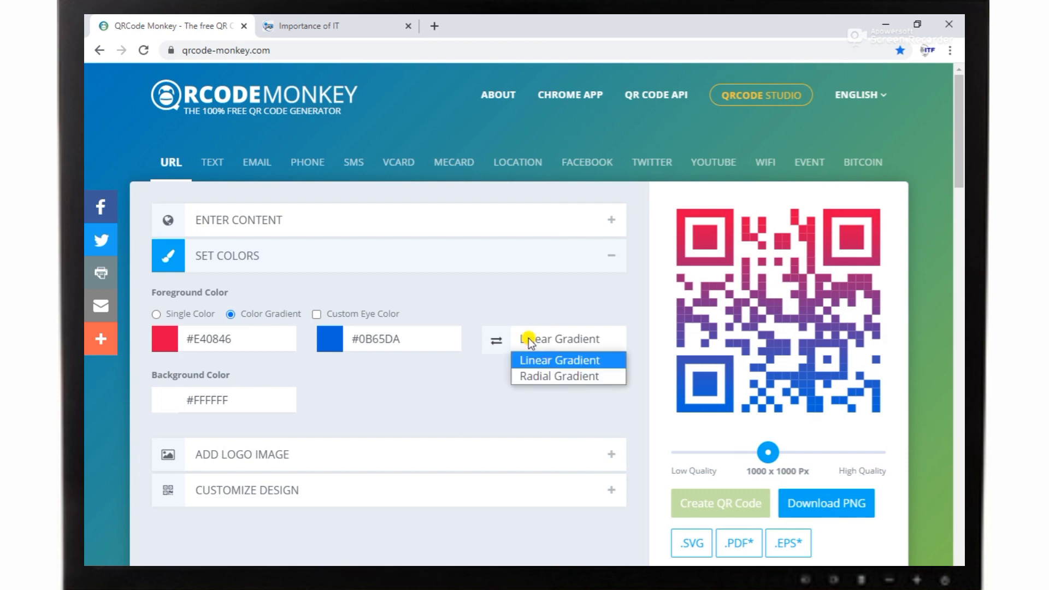
click(536, 382)
click(721, 503)
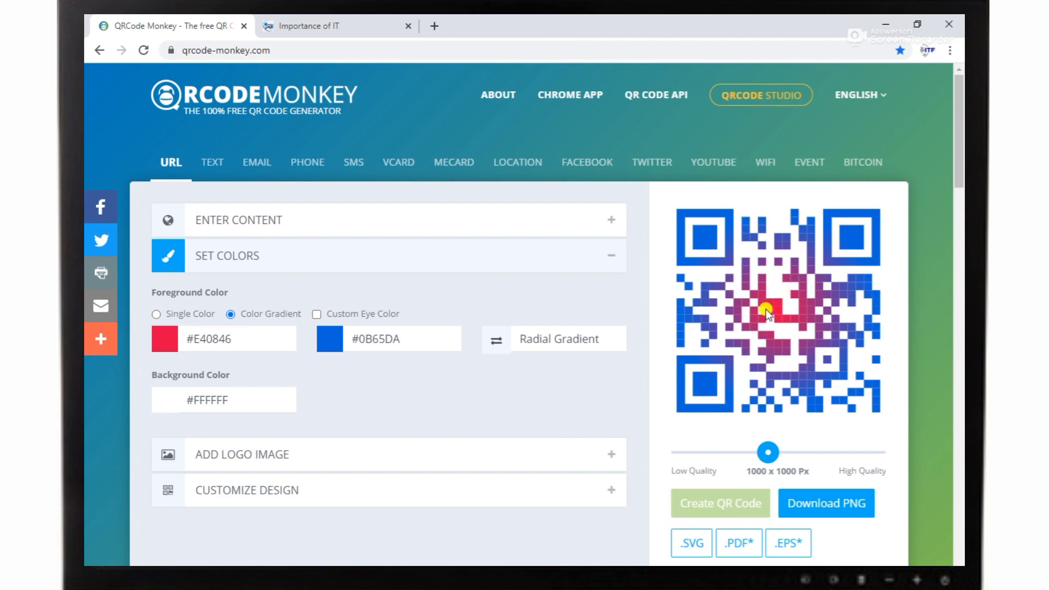
- Expand the ADD LOGO IMAGE section to show Upload Image and the social-media logo gallery
scroll(454, 402, down, 1)
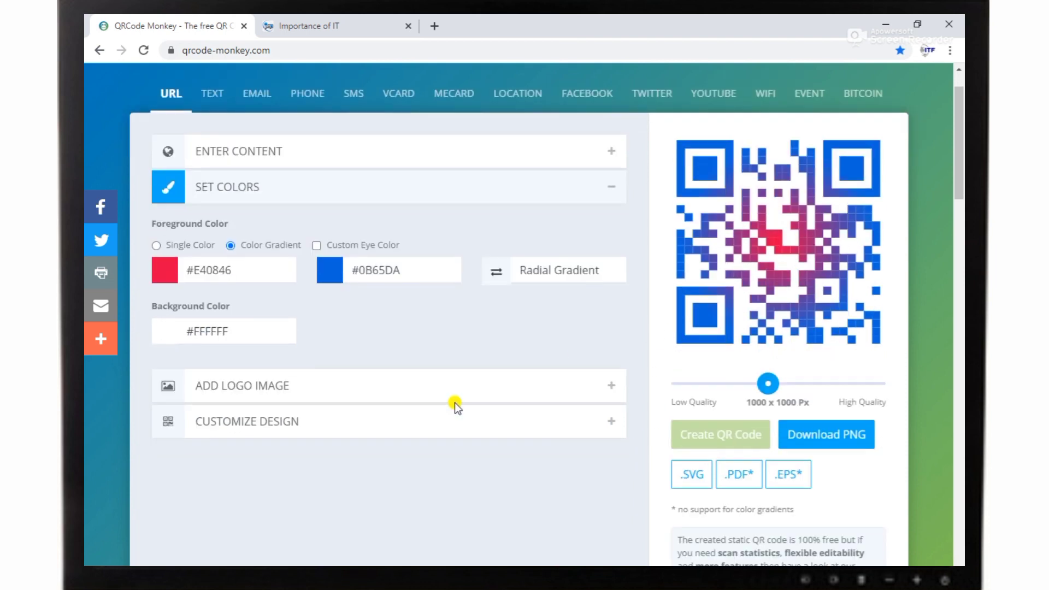
click(235, 396)
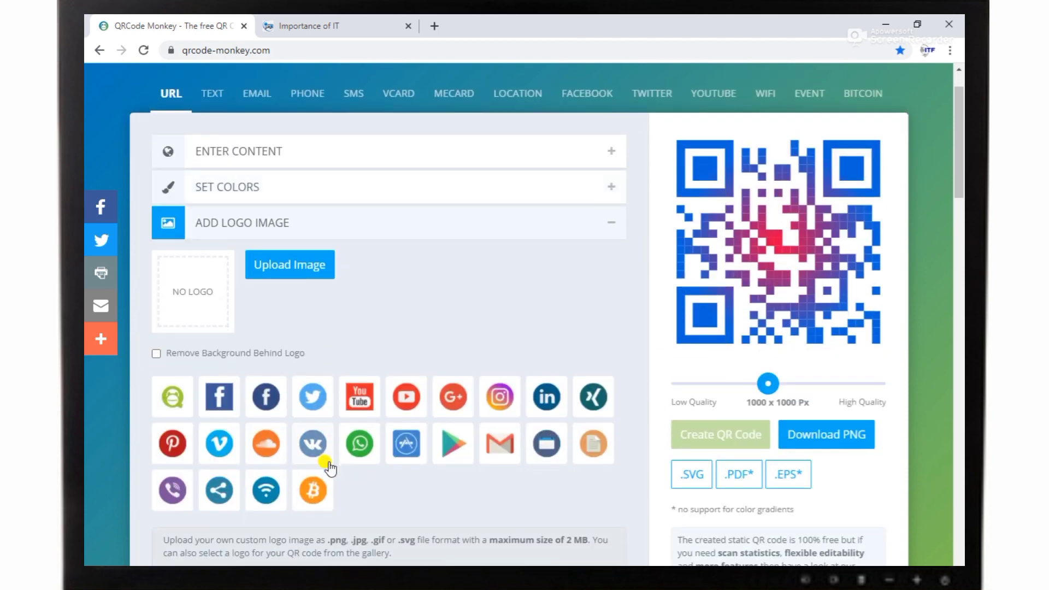
scroll(325, 440, down, 1)
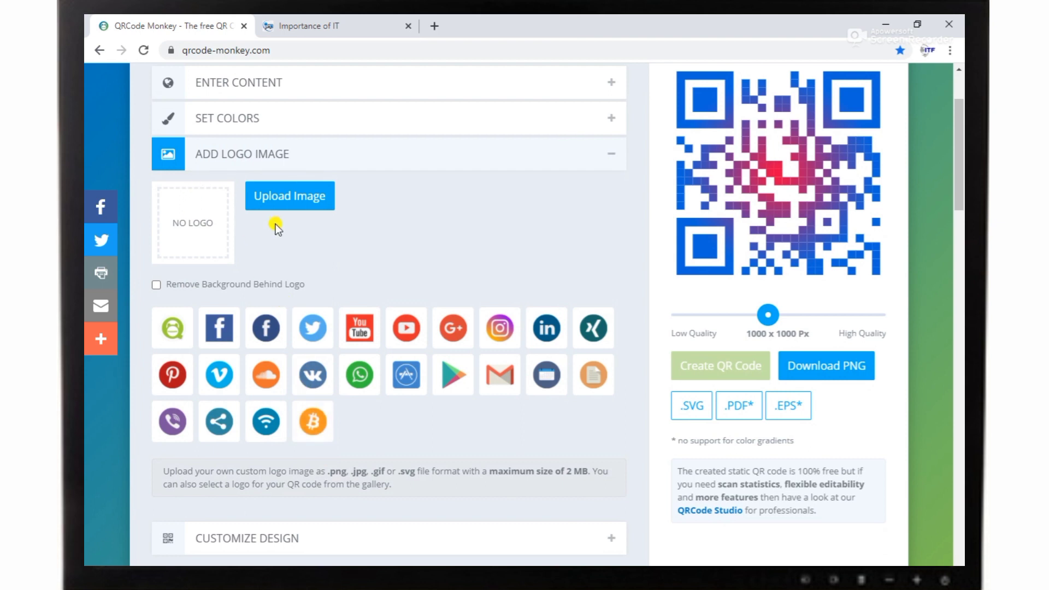
- Choose the WhatsApp ITF logo image from the Desktop's work folder as the upload
click(271, 199)
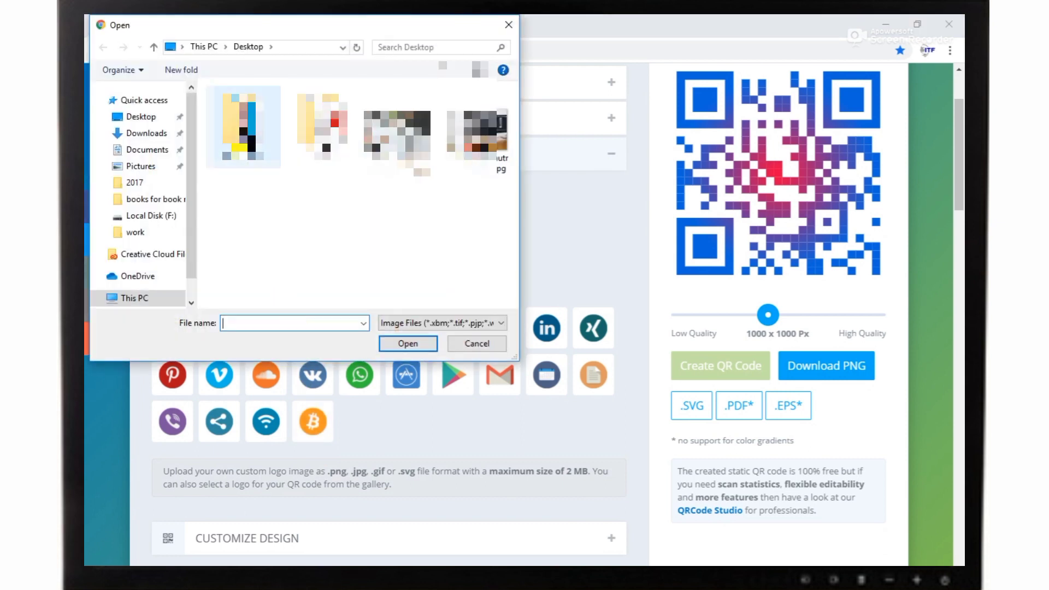
double_click(243, 126)
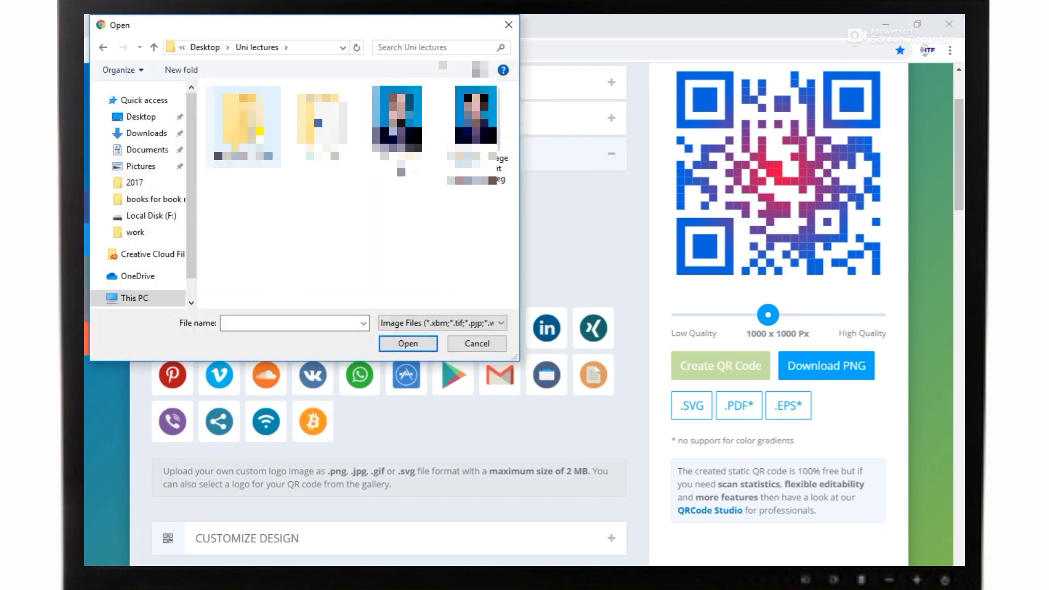
click(97, 53)
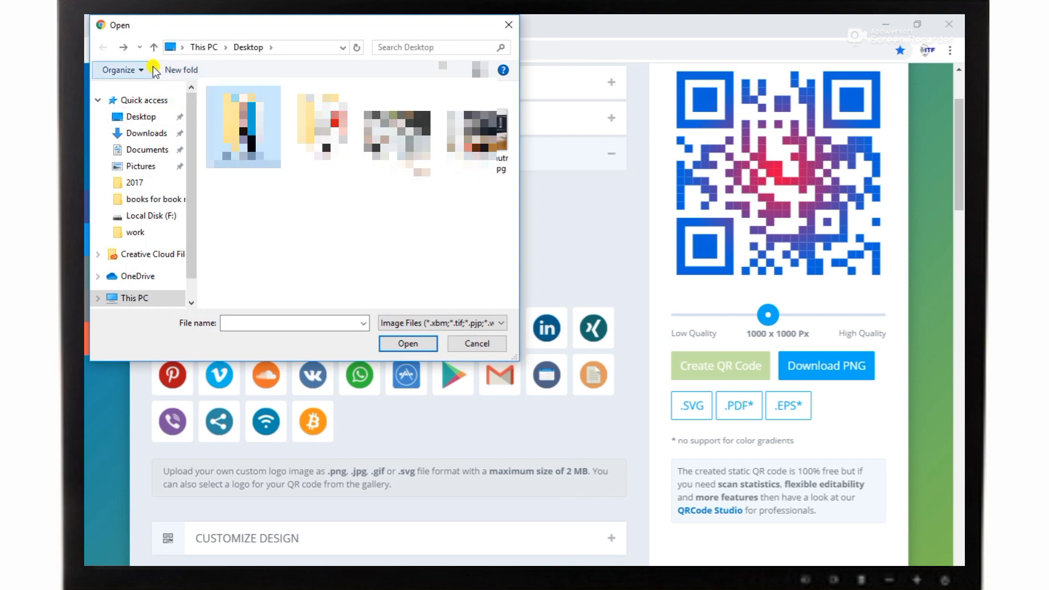
click(143, 120)
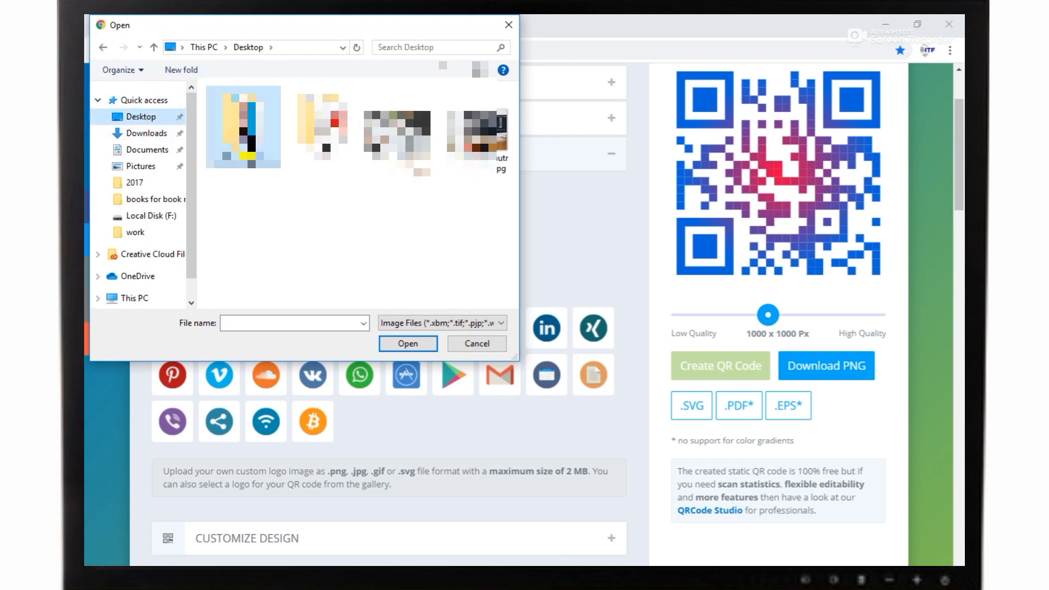
double_click(321, 153)
scroll(399, 234, down, 3)
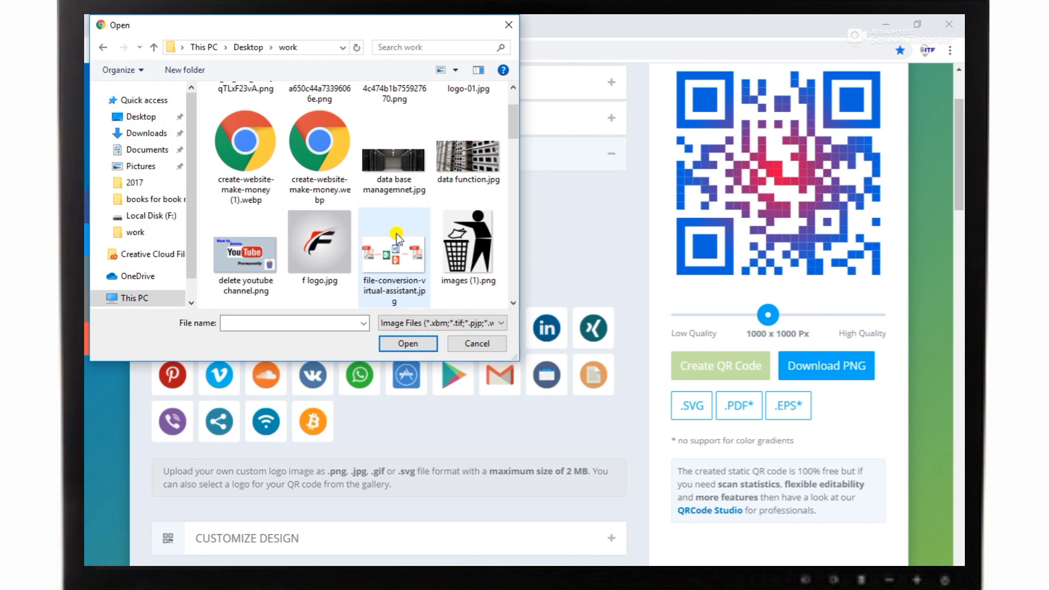
scroll(392, 231, down, 8)
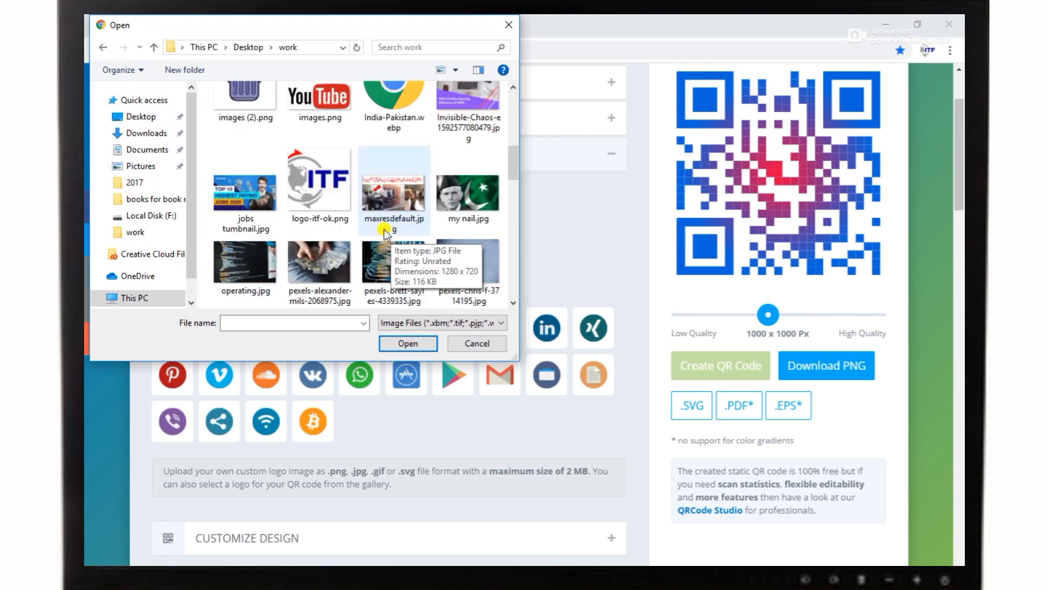
scroll(369, 225, down, 2)
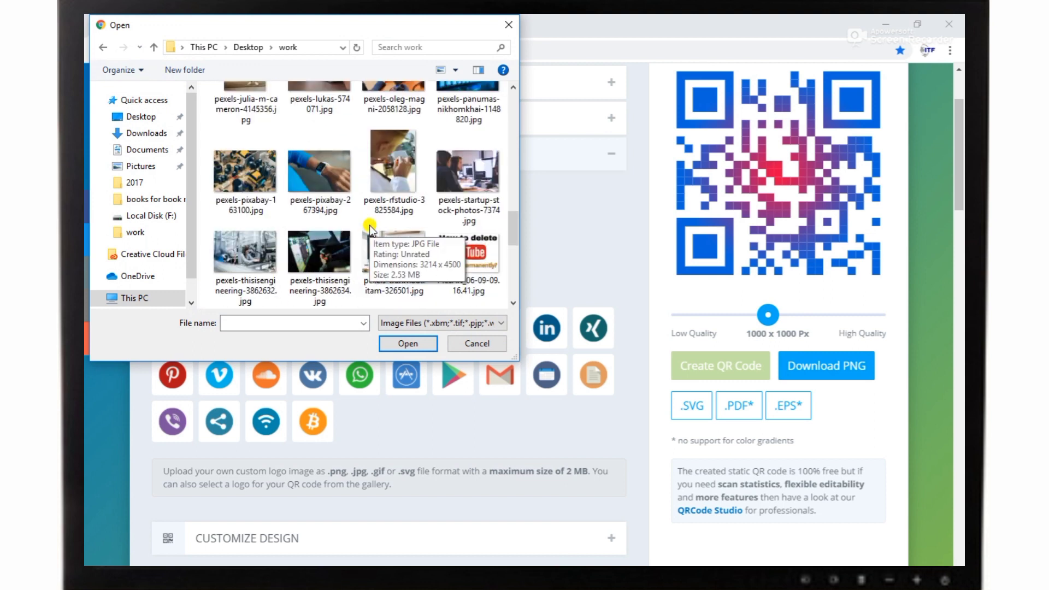
scroll(369, 229, down, 4)
click(349, 297)
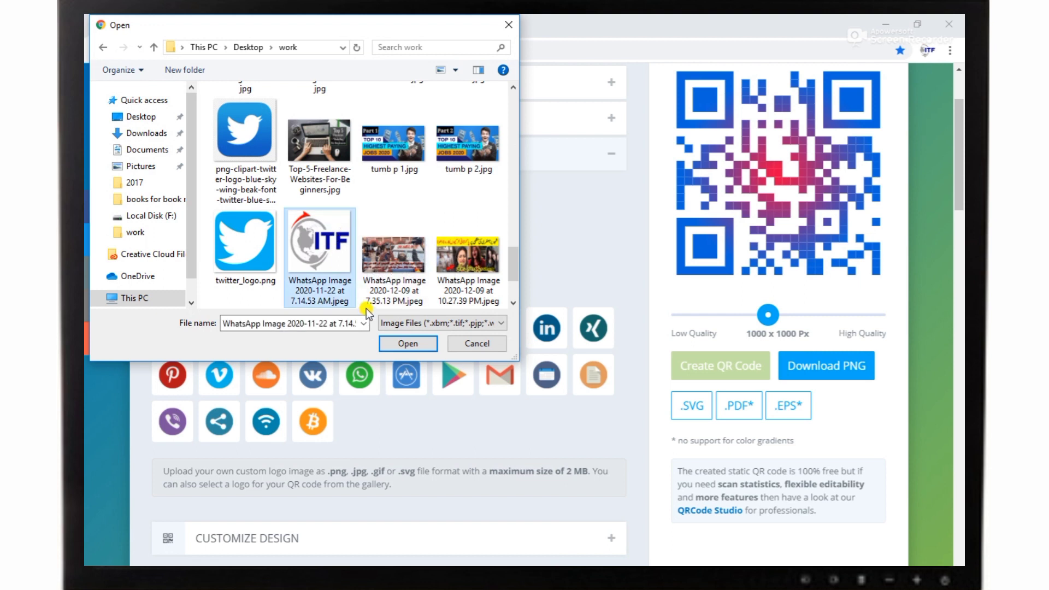
- Place the ITF logo in the QR code centre with its background removed, then expand Customize Design
click(407, 342)
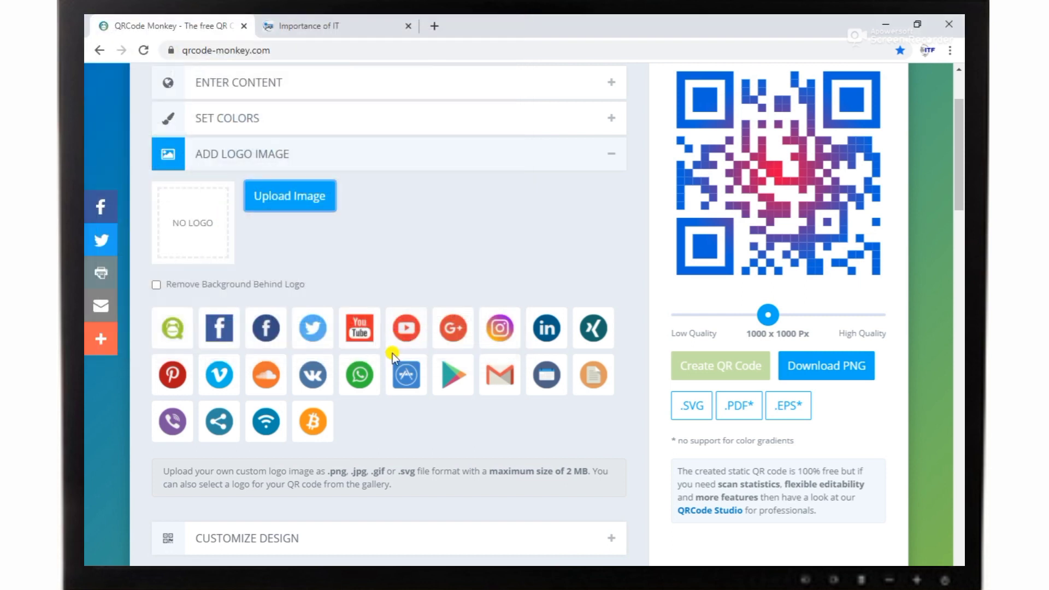
click(718, 362)
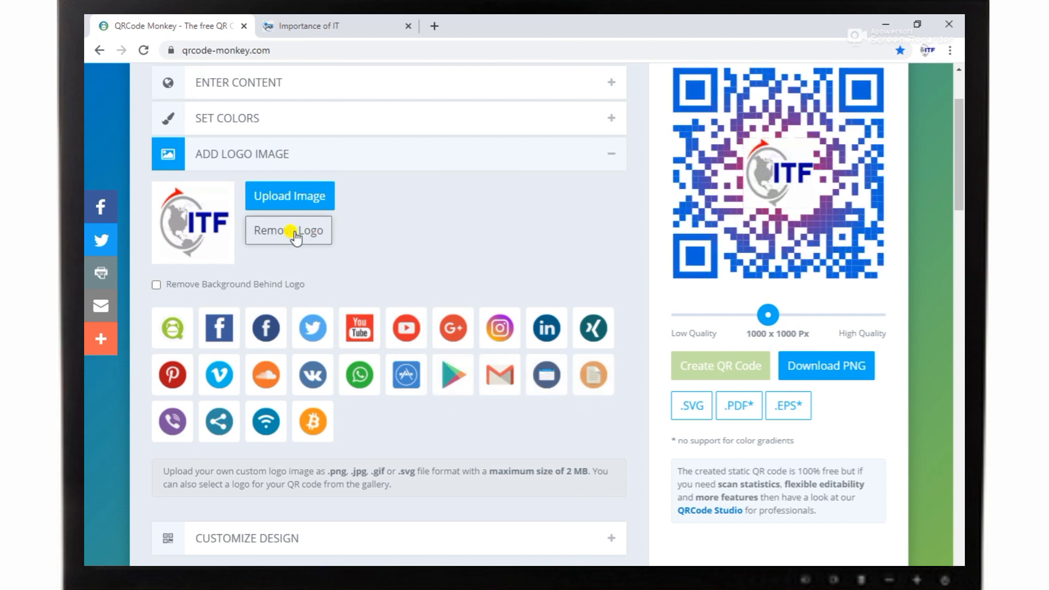
click(247, 284)
click(741, 359)
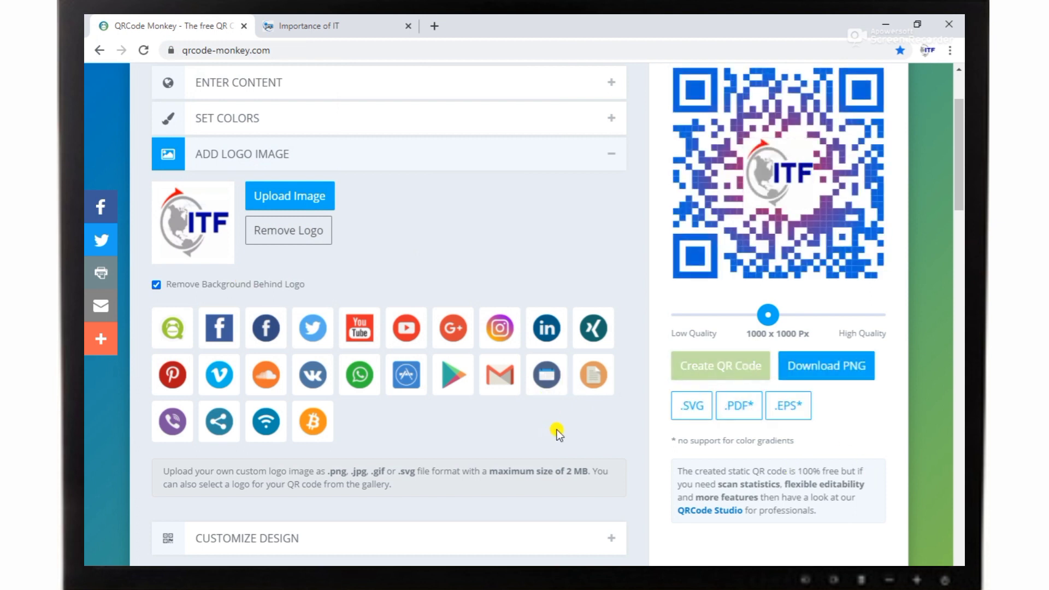
scroll(557, 431, down, 3)
click(323, 405)
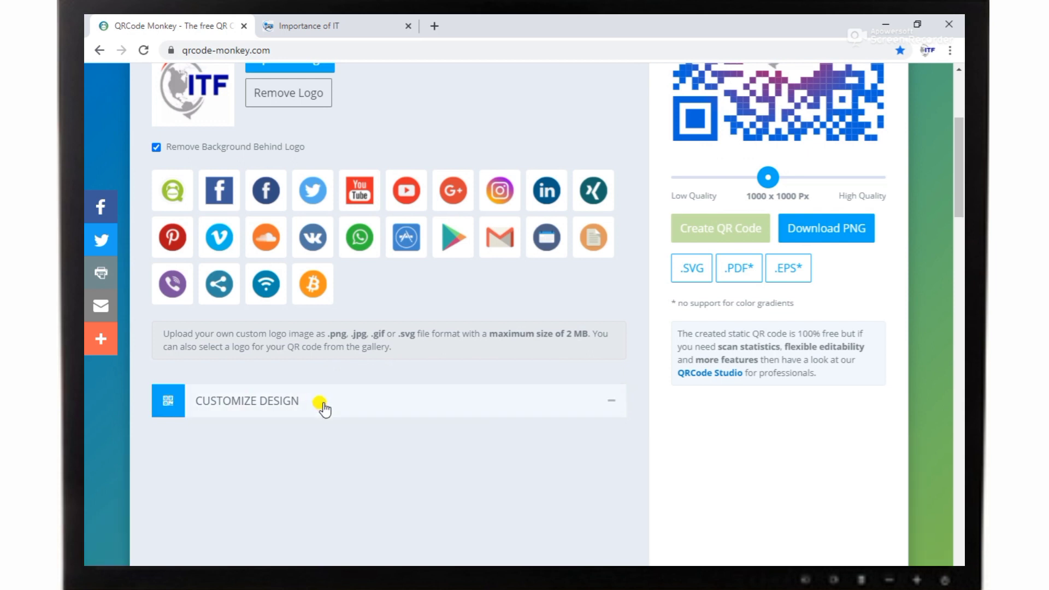
- Try the fine dotted body shape, then apply the slanted angular ninth body shape
scroll(395, 394, up, 4)
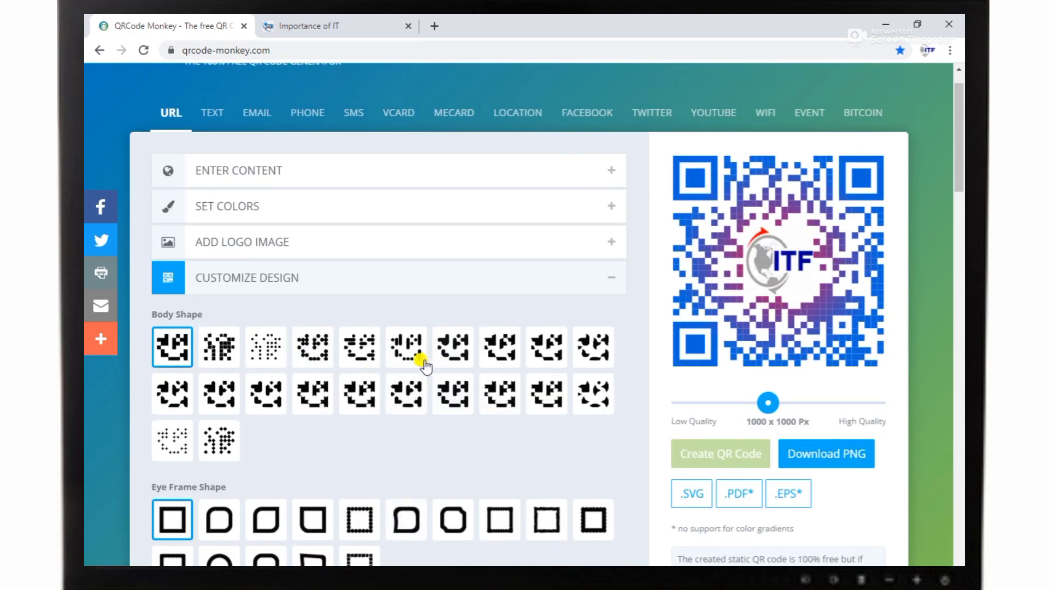
click(266, 358)
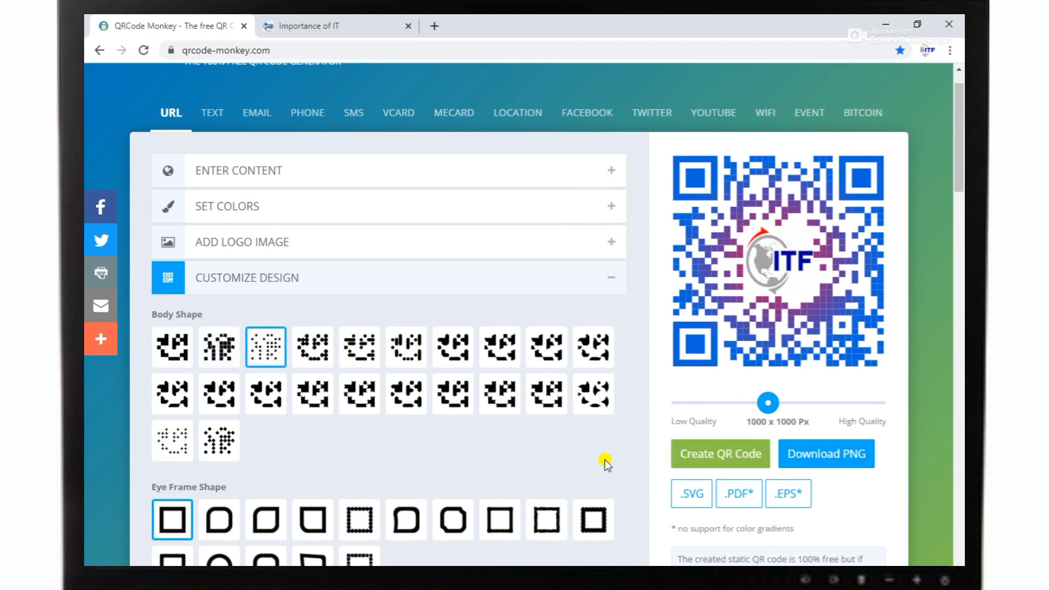
click(737, 454)
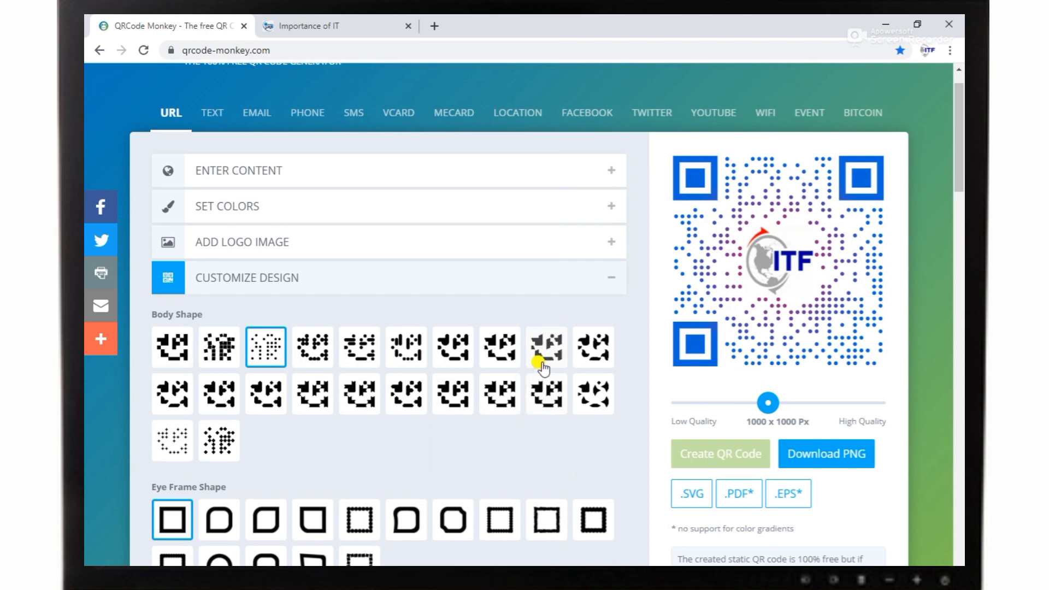
click(542, 367)
click(695, 453)
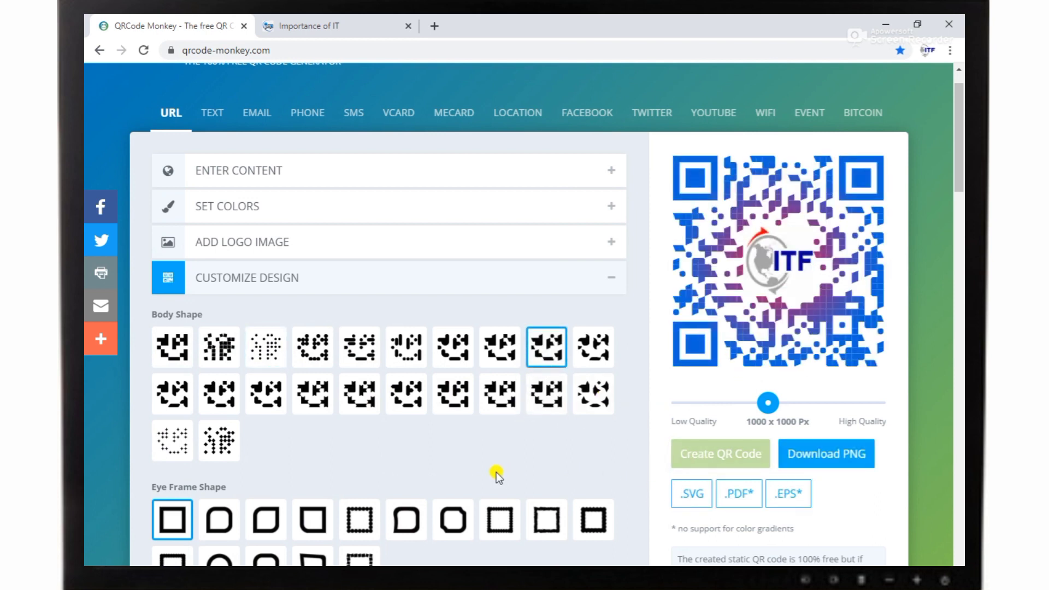
- Preview the corner eyes with tilted square frames, then with dotted square frames
scroll(496, 472, down, 1)
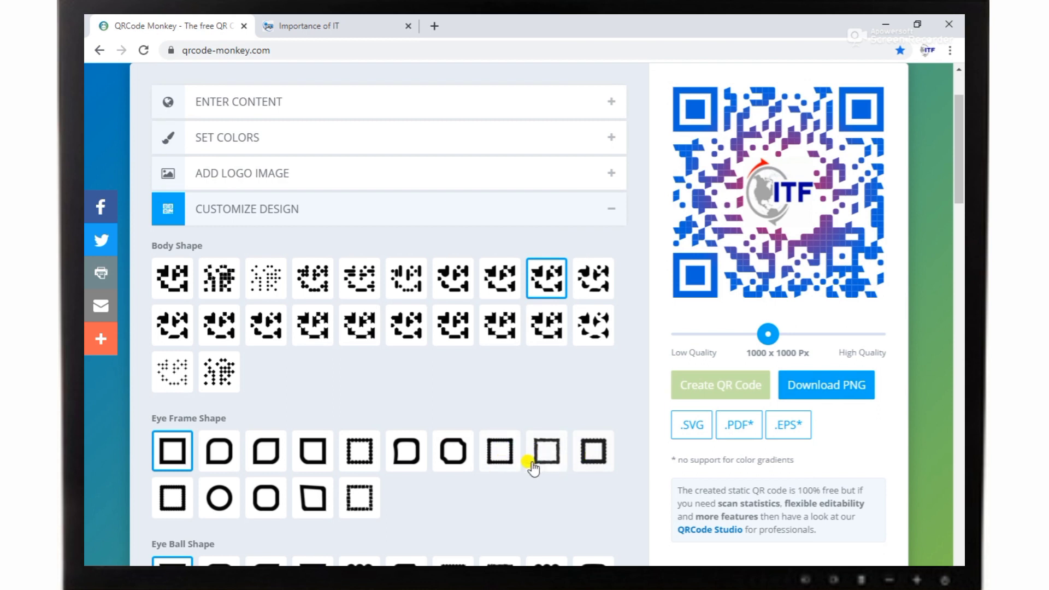
click(320, 499)
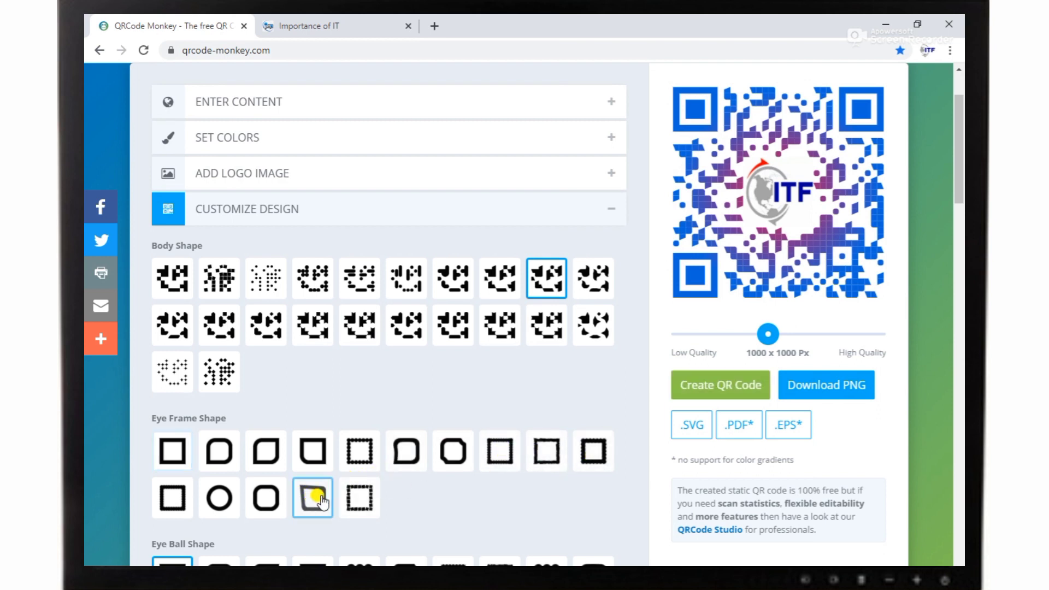
click(680, 383)
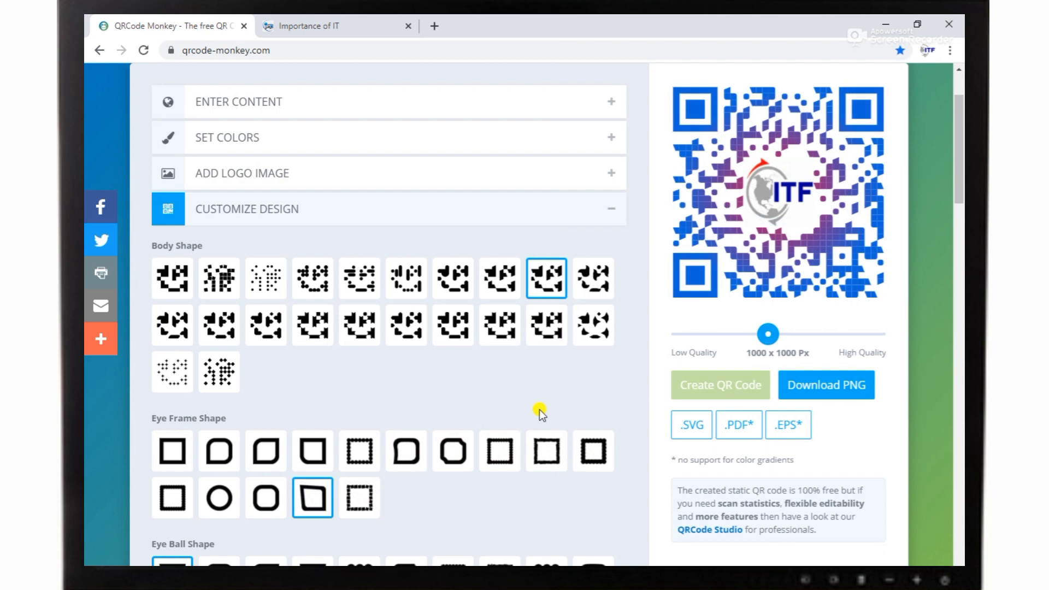
scroll(540, 412, up, 1)
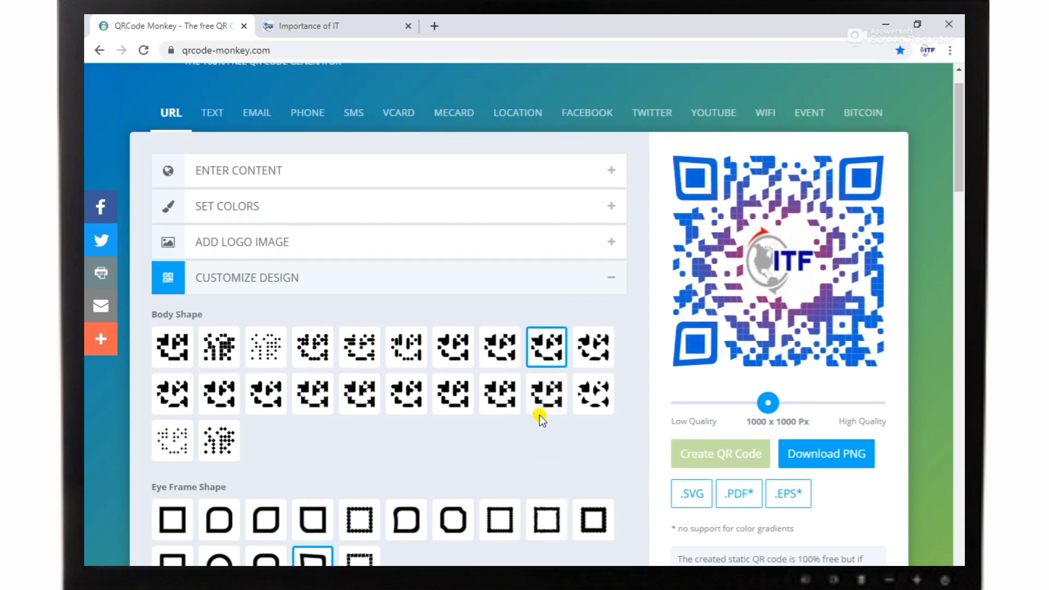
scroll(539, 415, down, 1)
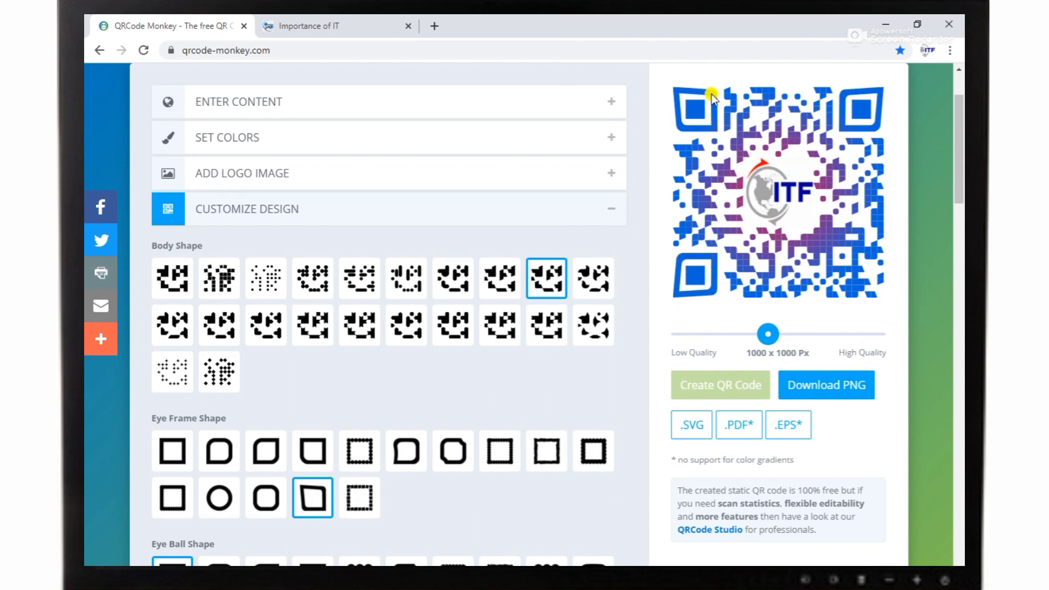
click(358, 448)
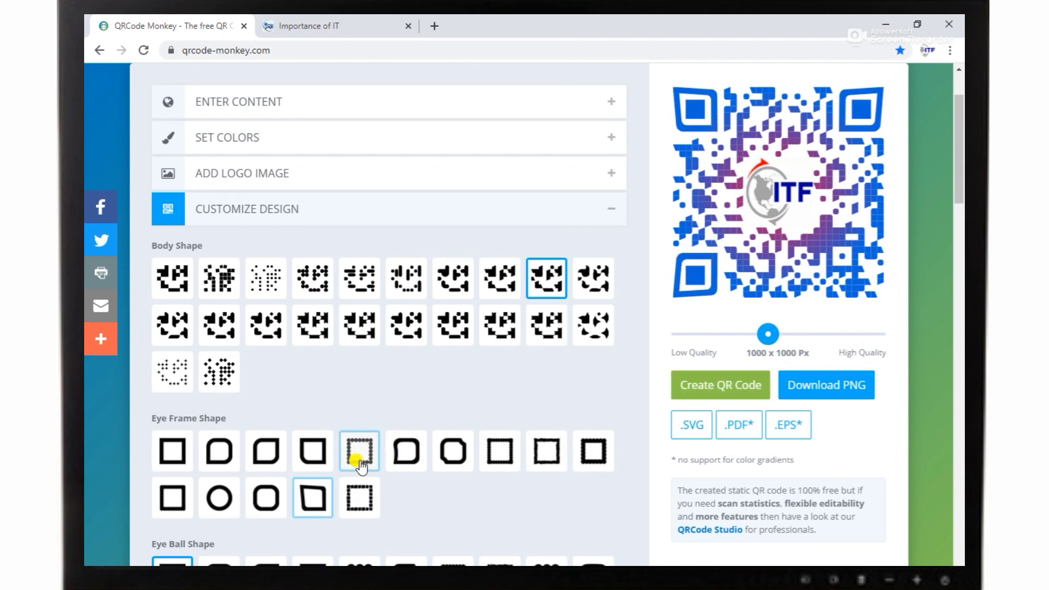
click(680, 385)
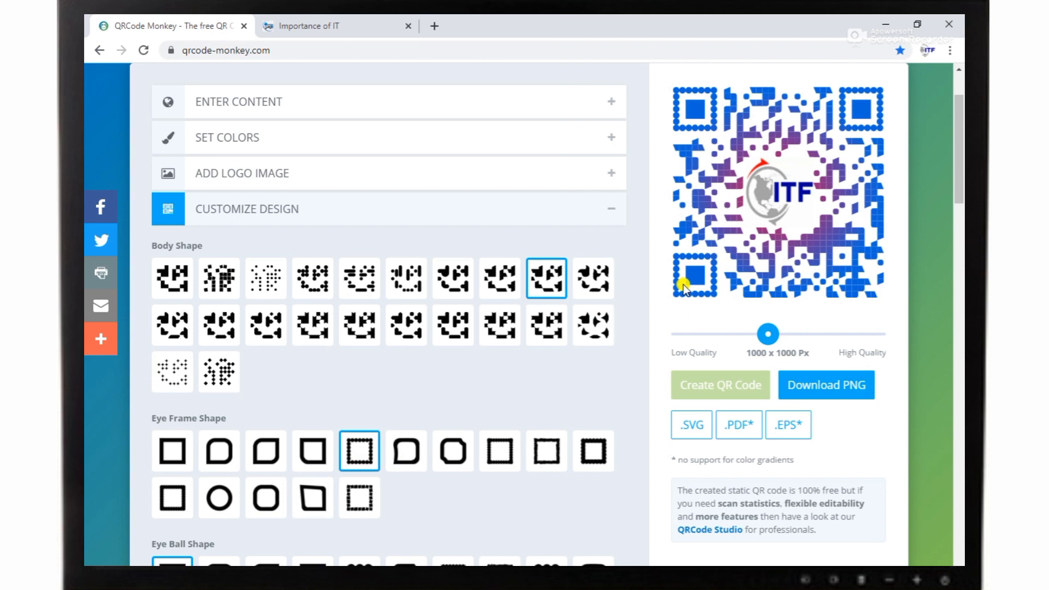
- Apply the octagon eye frame shape to the QR code
click(452, 452)
click(704, 394)
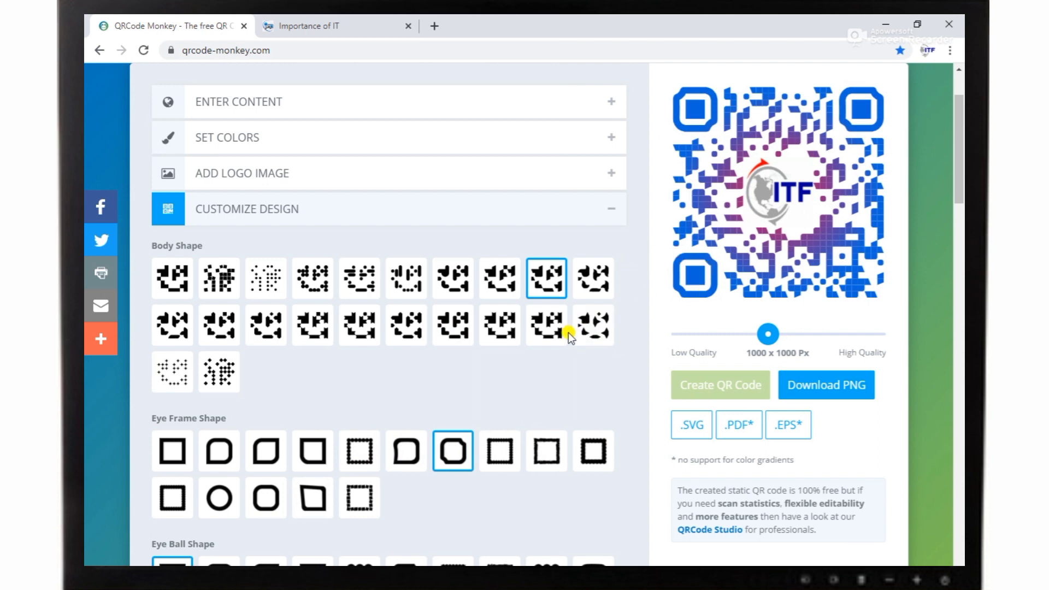
scroll(565, 333, down, 1)
scroll(505, 316, down, 1)
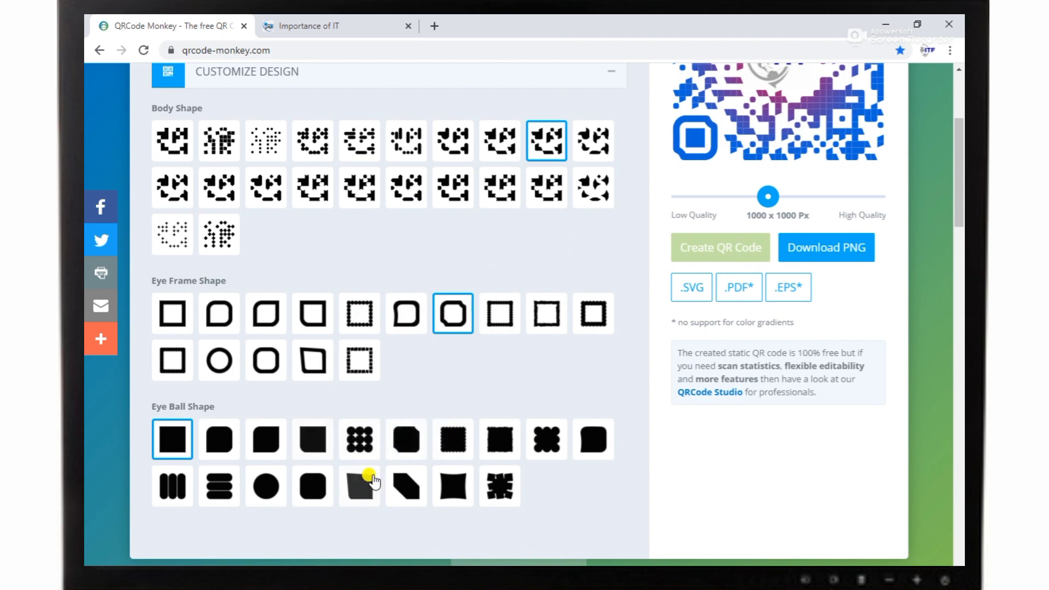
- Try a second-row eye-ball shape, then apply the fourth first-row square eye-ball shape
scroll(367, 463, up, 1)
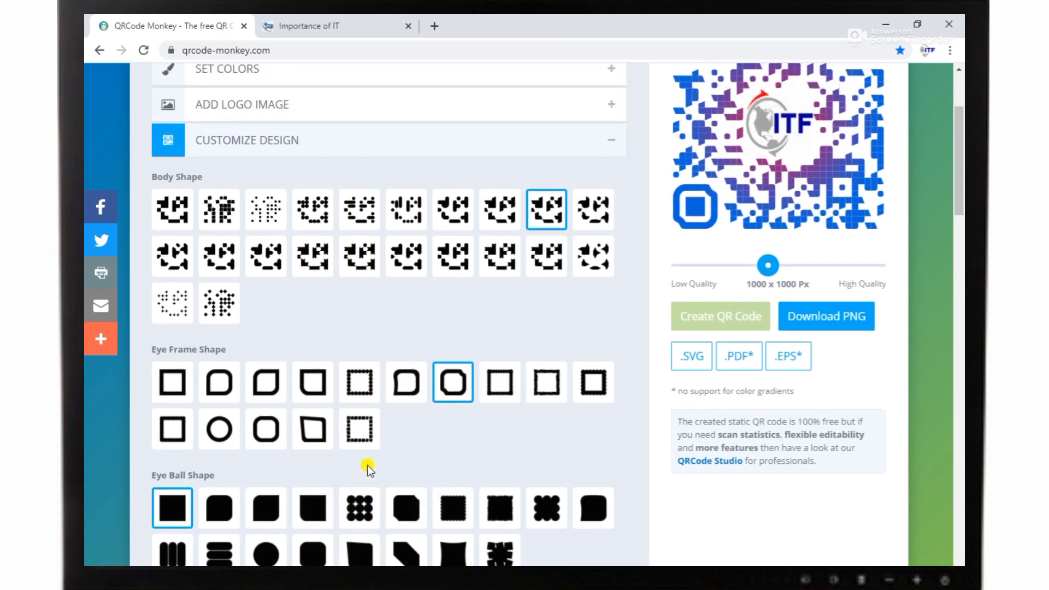
click(452, 547)
click(704, 321)
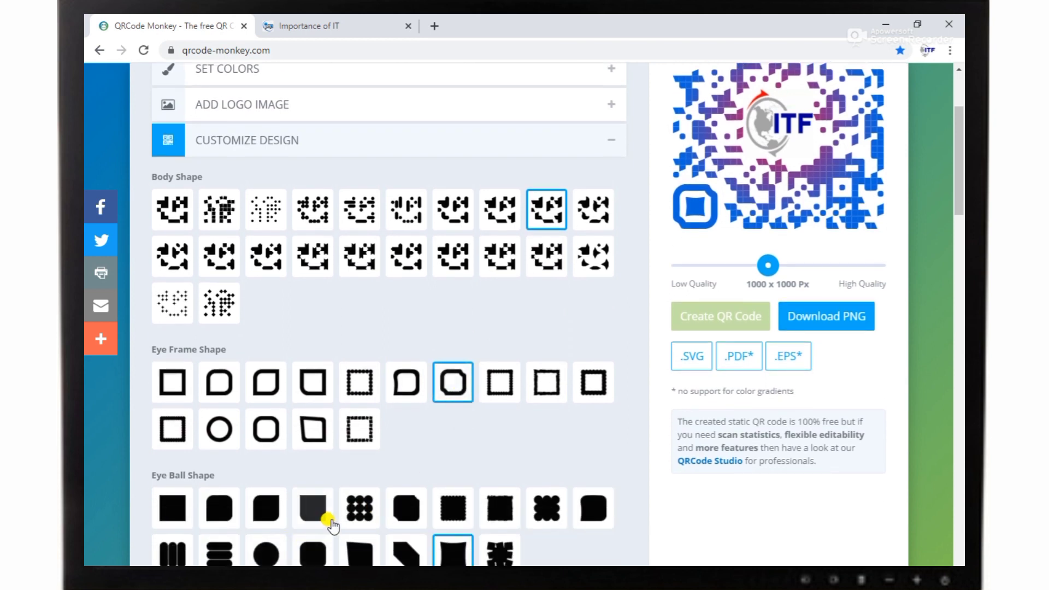
click(316, 505)
click(747, 316)
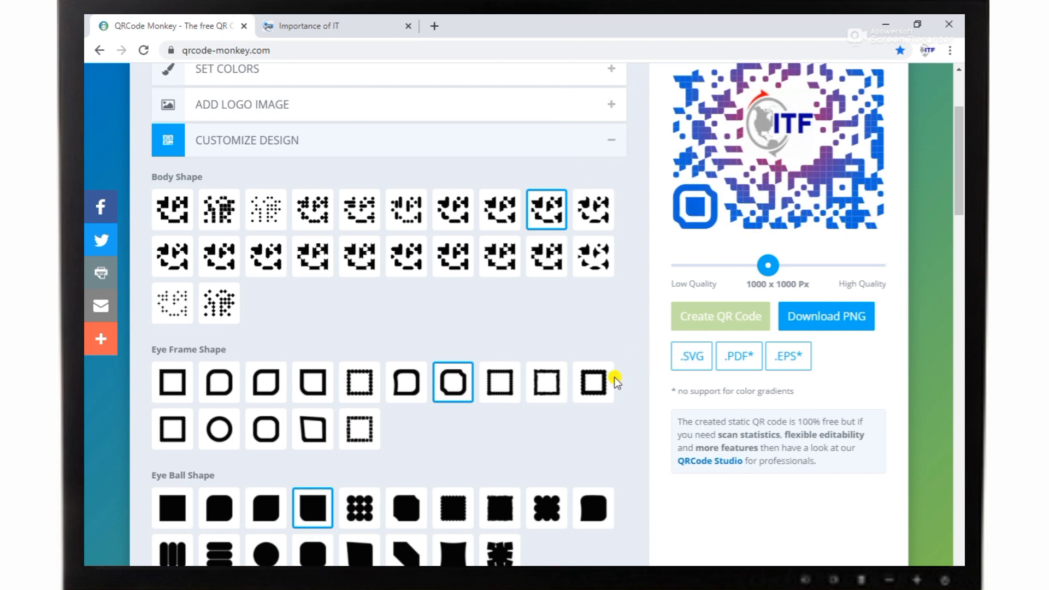
scroll(614, 377, up, 1)
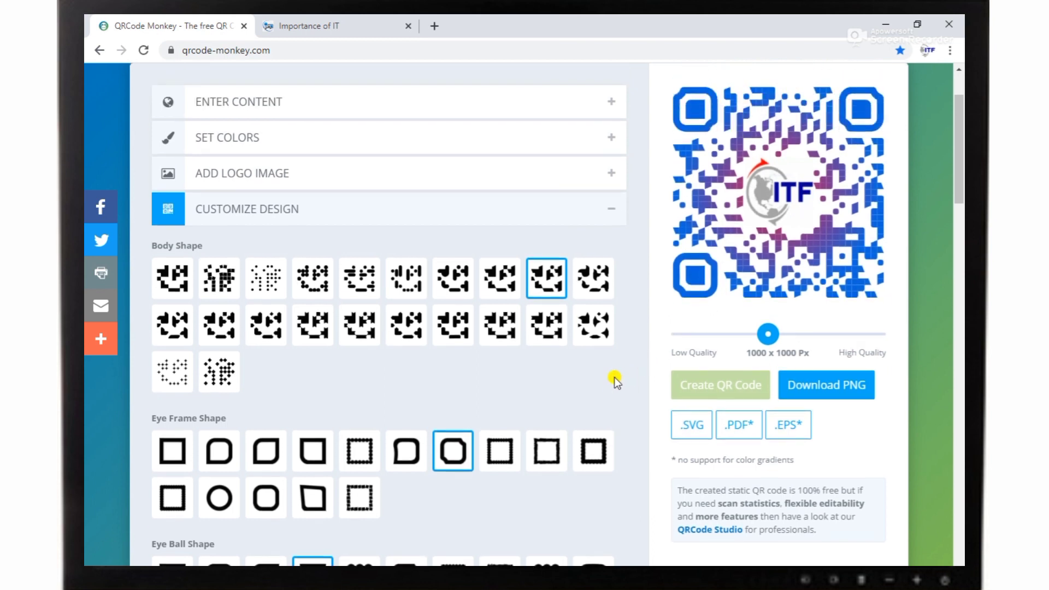
scroll(613, 376, down, 1)
- Raise the output size to 2000 x 2000 Px, regenerate, and download the QR code as PNG
drag(767, 267, 857, 256)
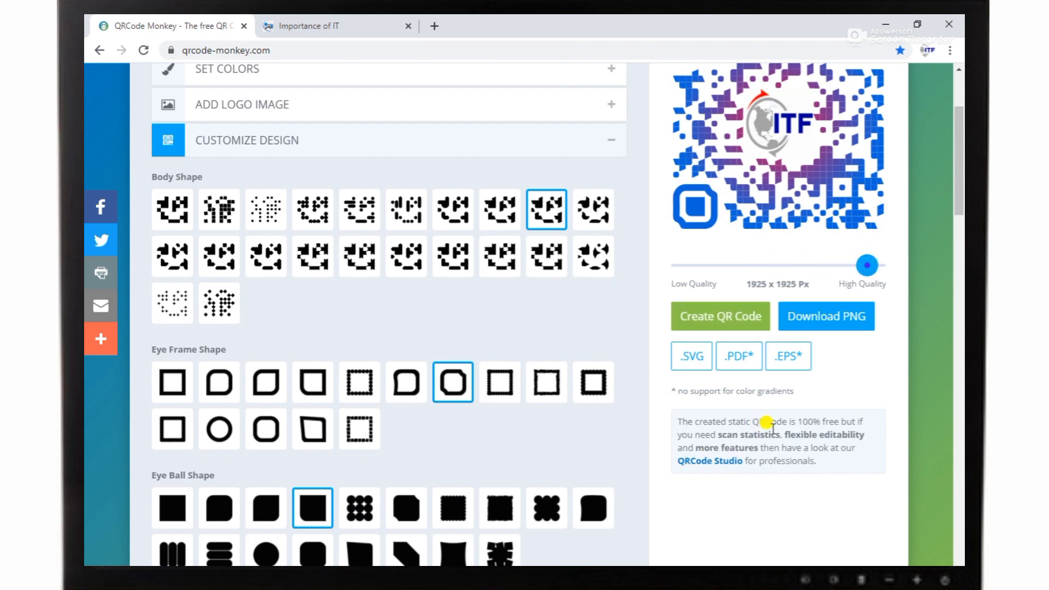
scroll(823, 328, up, 1)
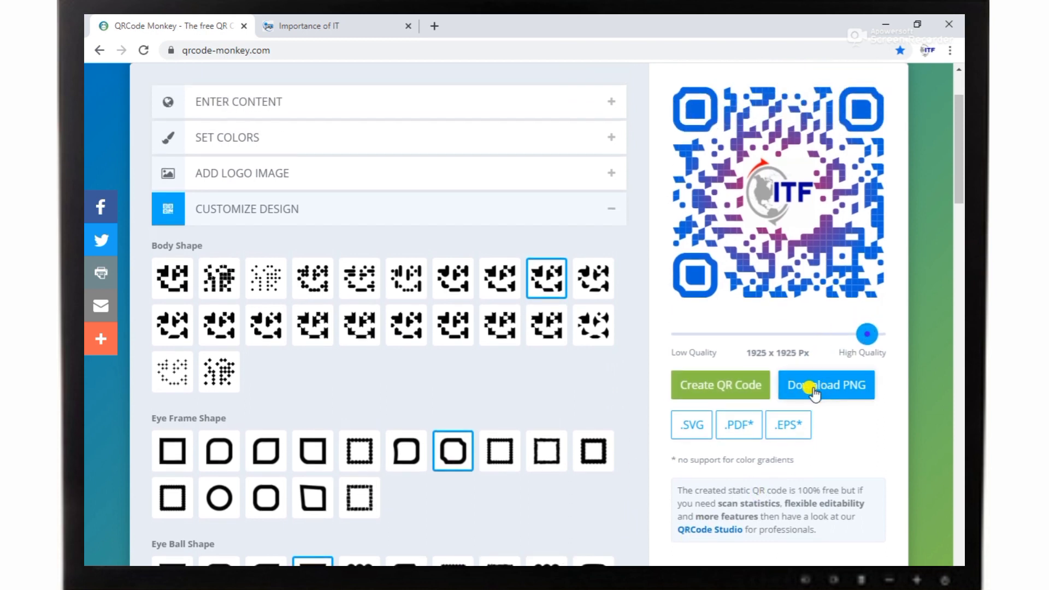
click(738, 386)
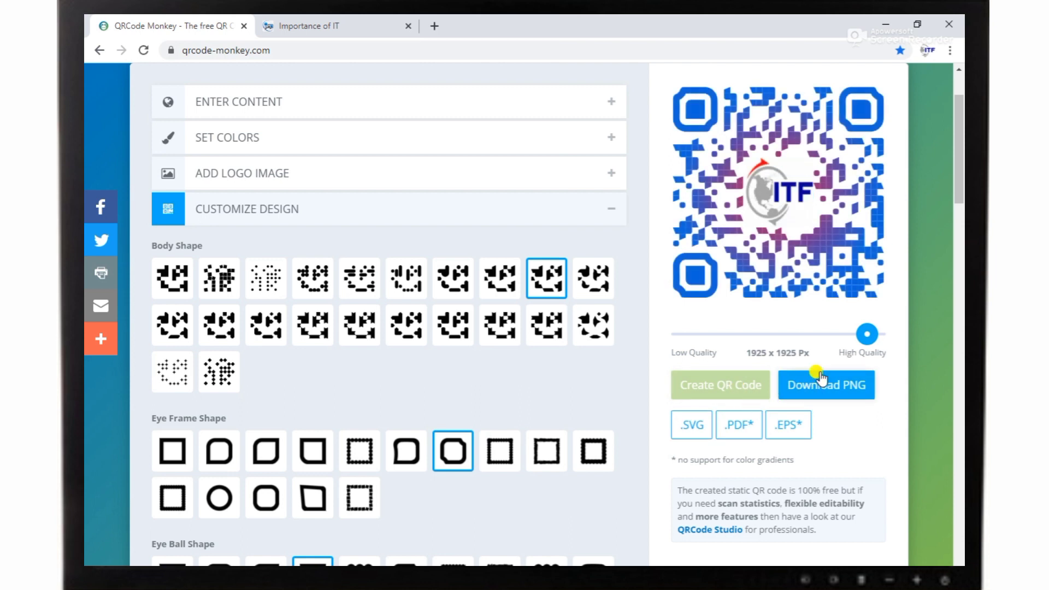
drag(870, 336, 876, 334)
click(733, 382)
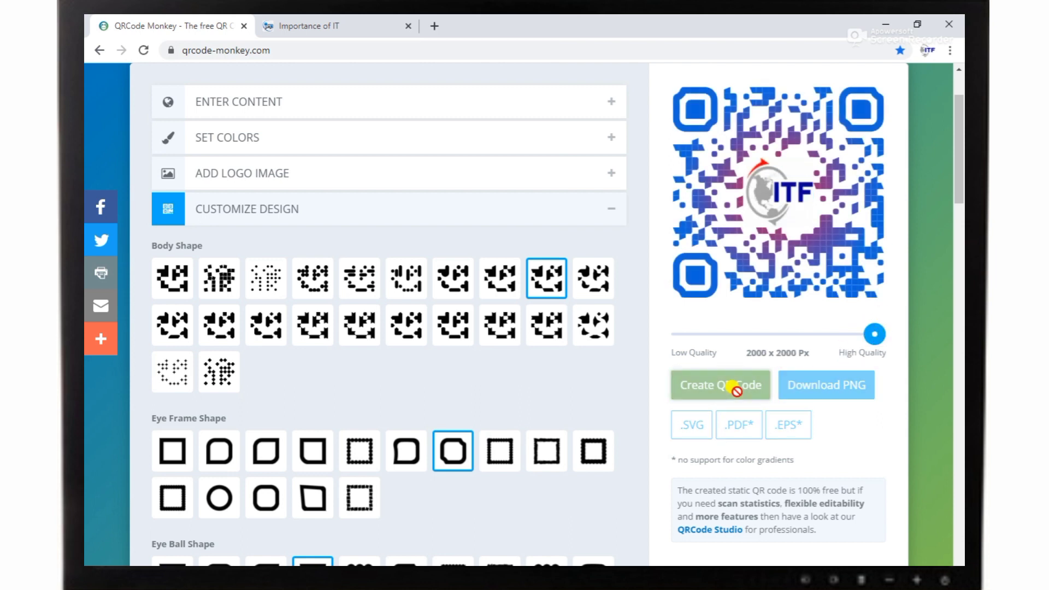
click(833, 384)
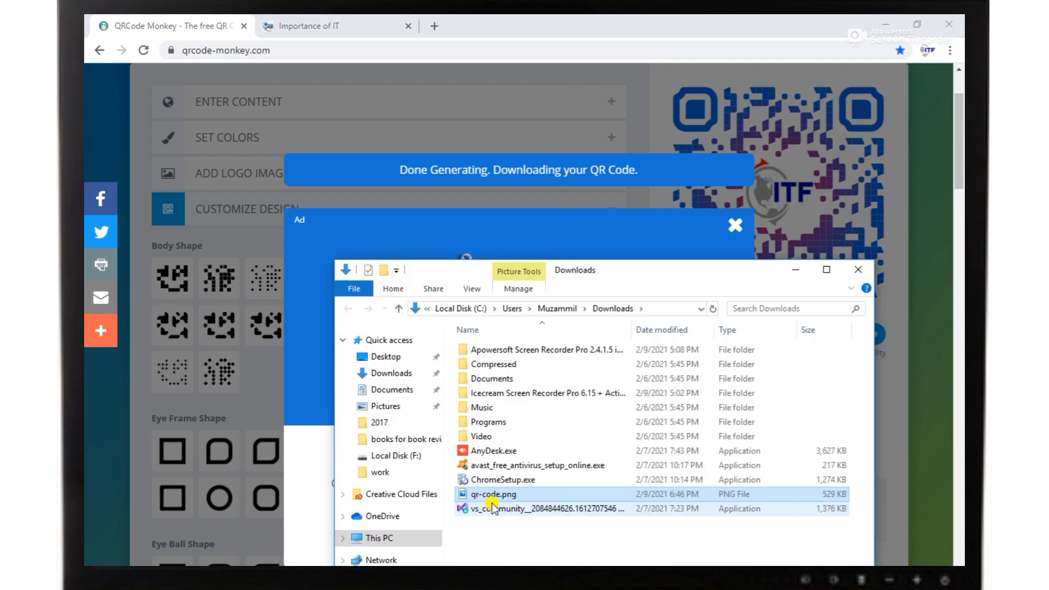
- Open qr-code.png from the Downloads folder in the Photos app
double_click(493, 494)
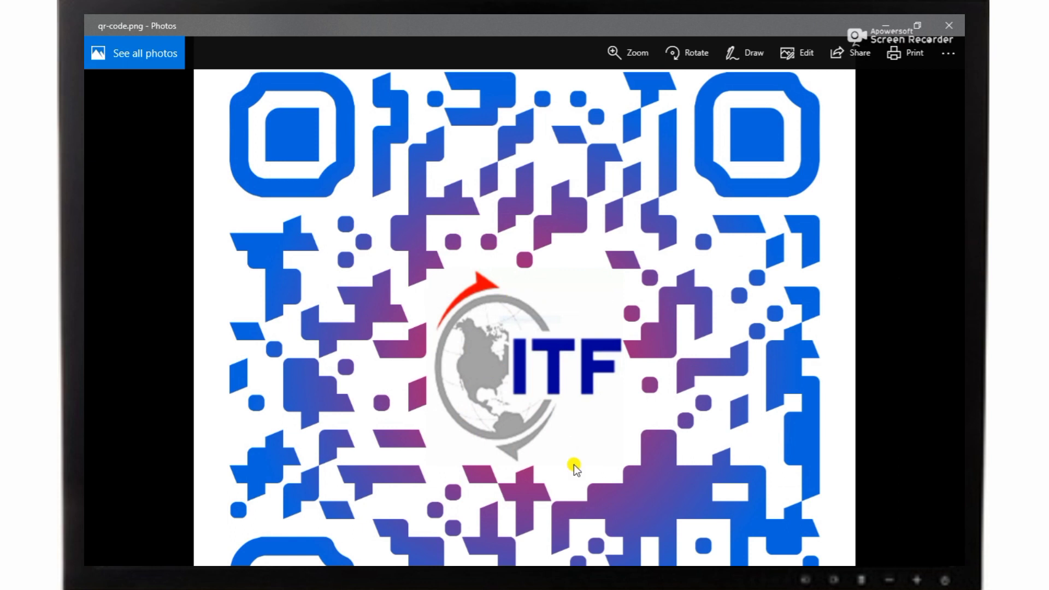
- Close the Photos viewer, the Downloads window and the advertisement popup
click(948, 25)
click(855, 270)
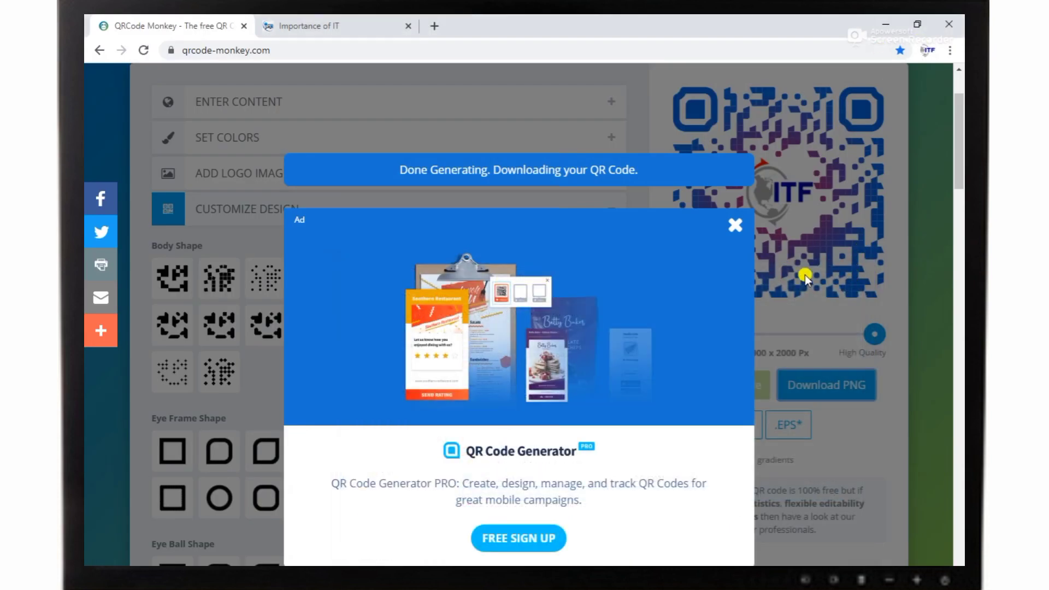
click(735, 224)
scroll(620, 273, up, 3)
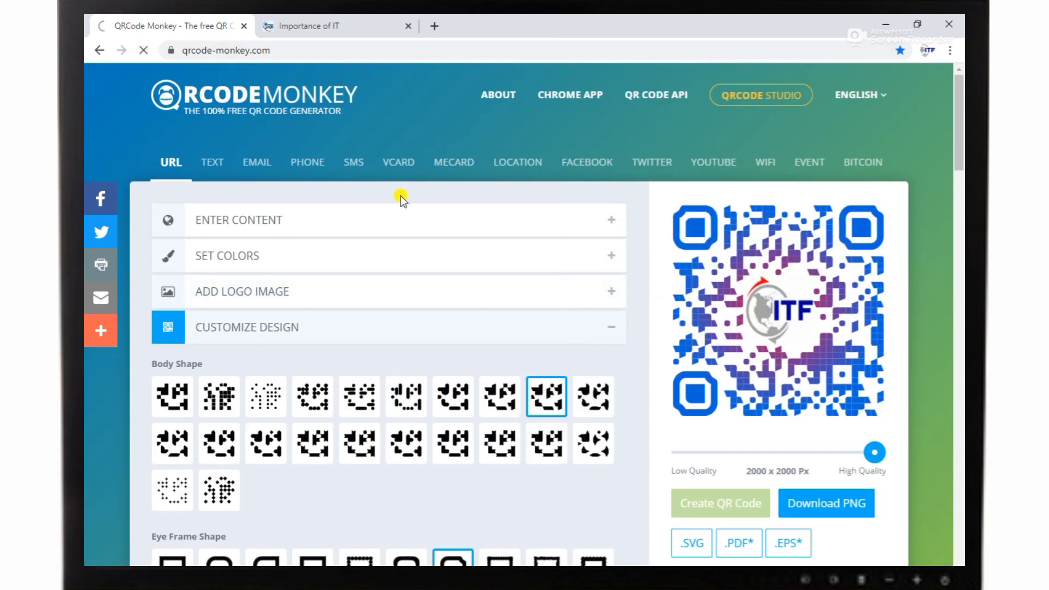
scroll(383, 197, down, 1)
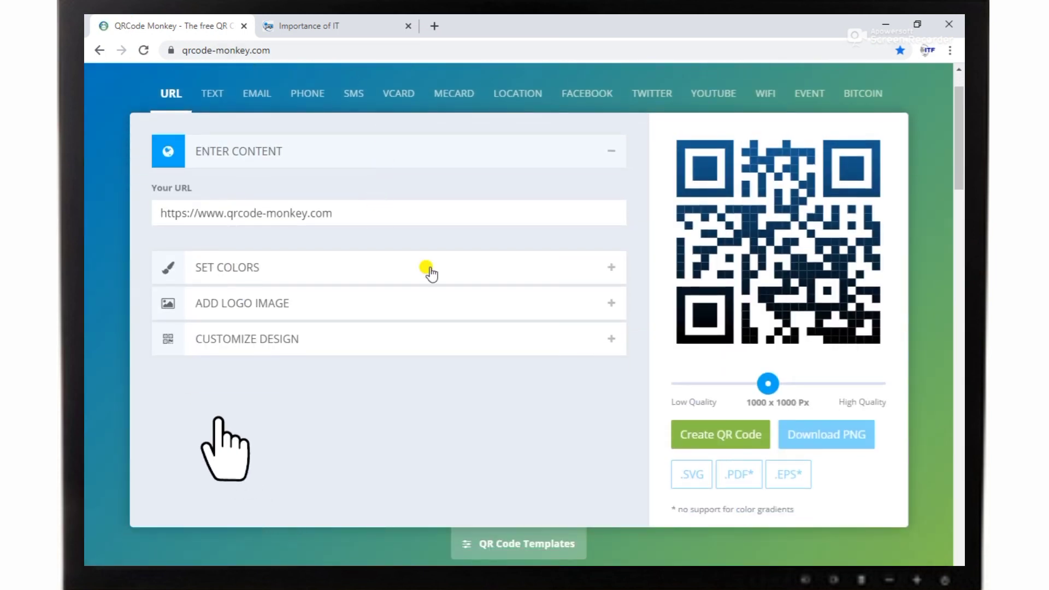